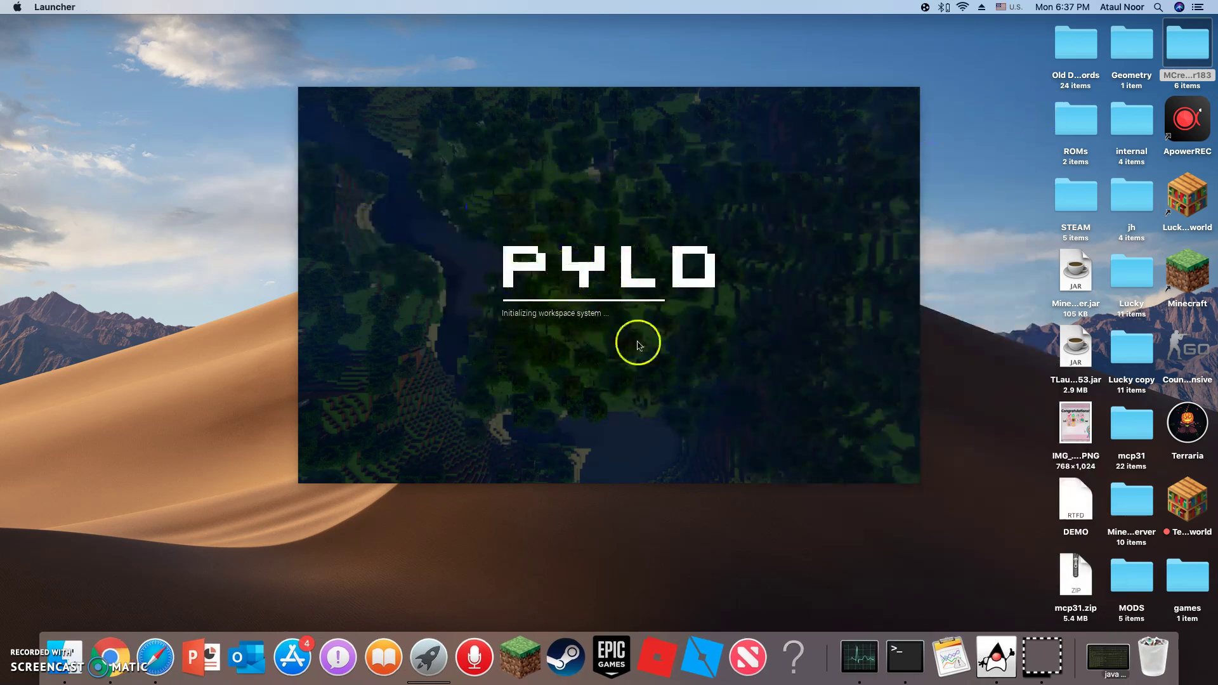
Step: Open the info window for the MCreator183 desktop folder and place it in clear view
right_click(1183, 48)
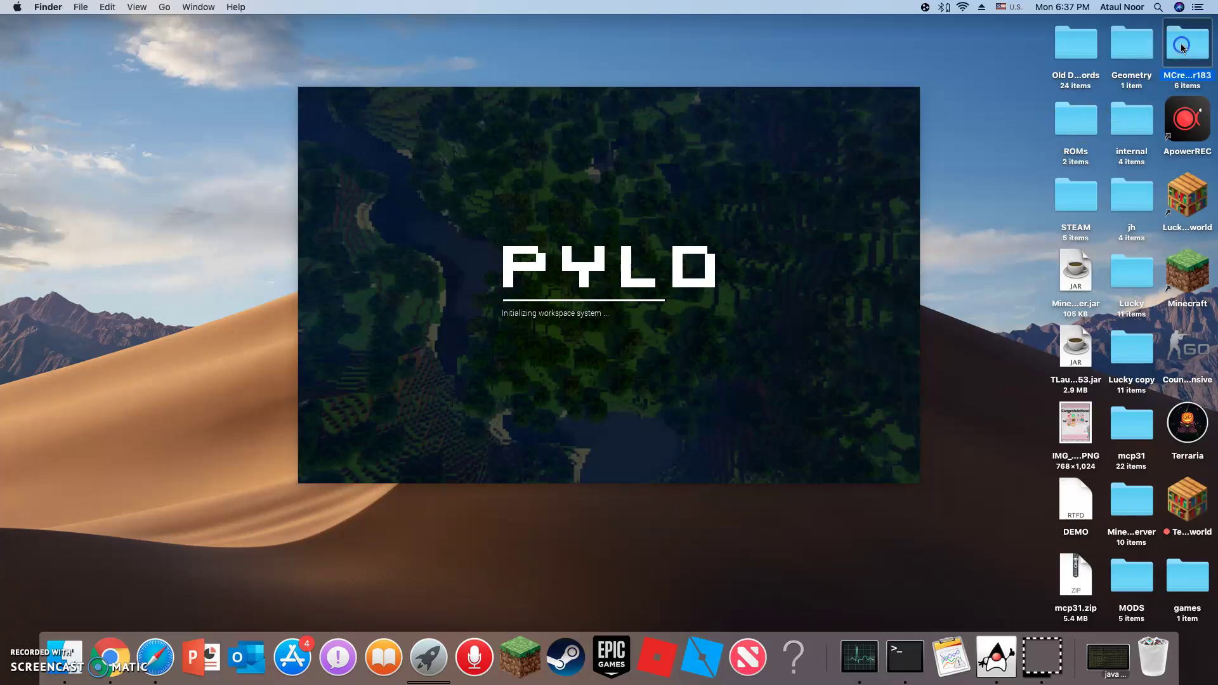
click(1011, 110)
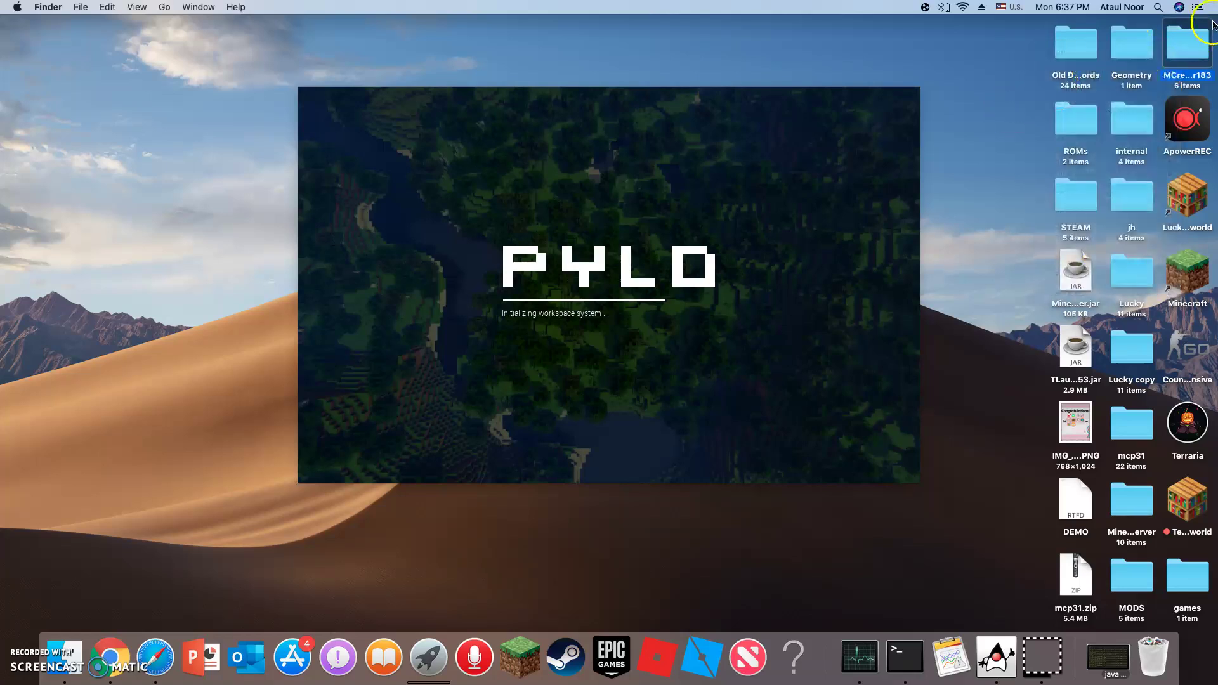
right_click(1194, 49)
click(1079, 93)
drag(102, 30, 218, 47)
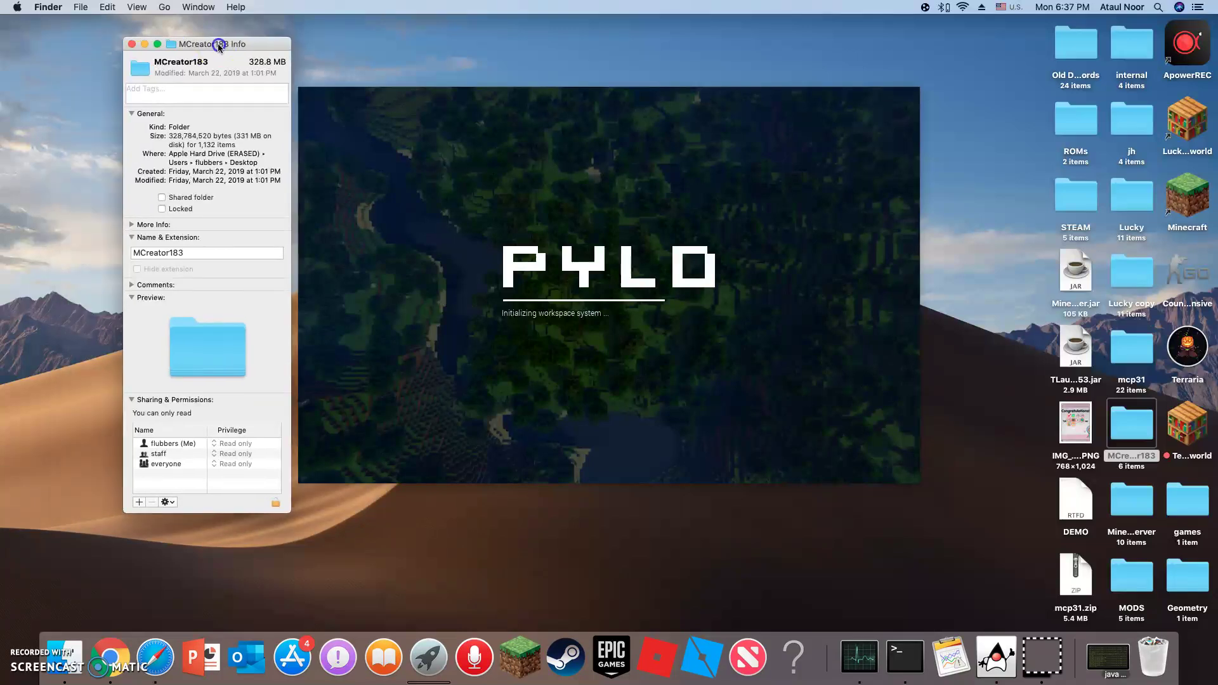
Step: Set the privilege of the account marked (Me) on the MCreator183 folder to Read & Write and close the info window
click(133, 400)
click(132, 399)
click(156, 443)
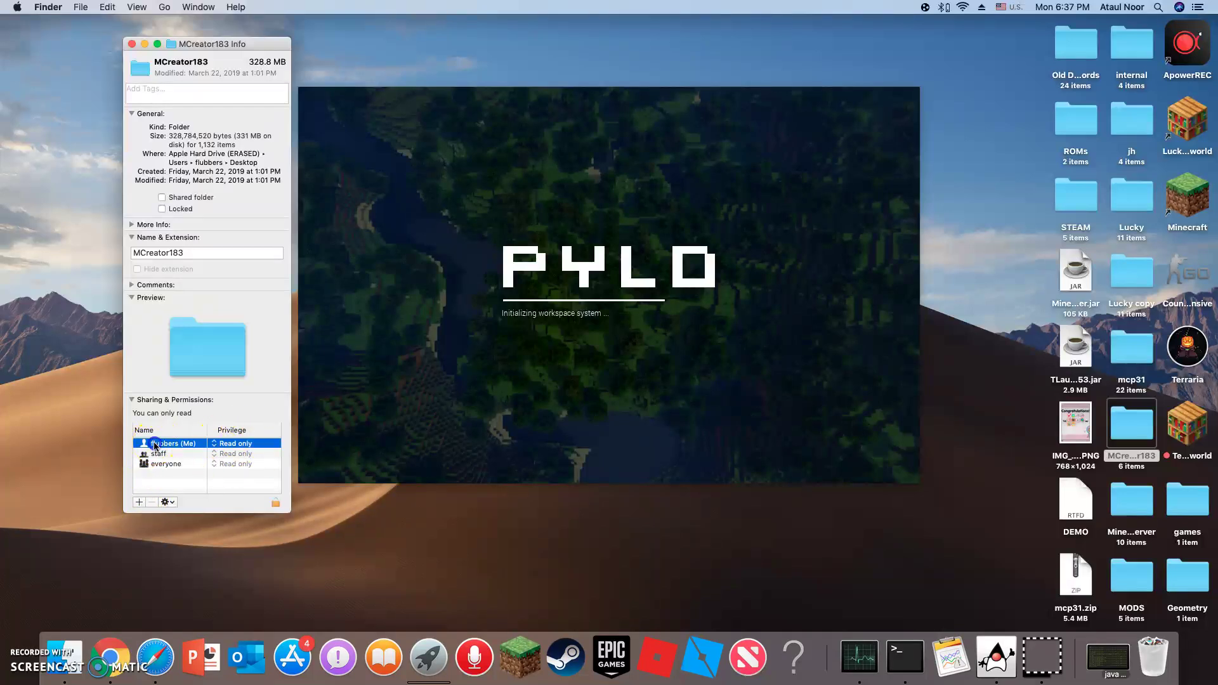
click(215, 445)
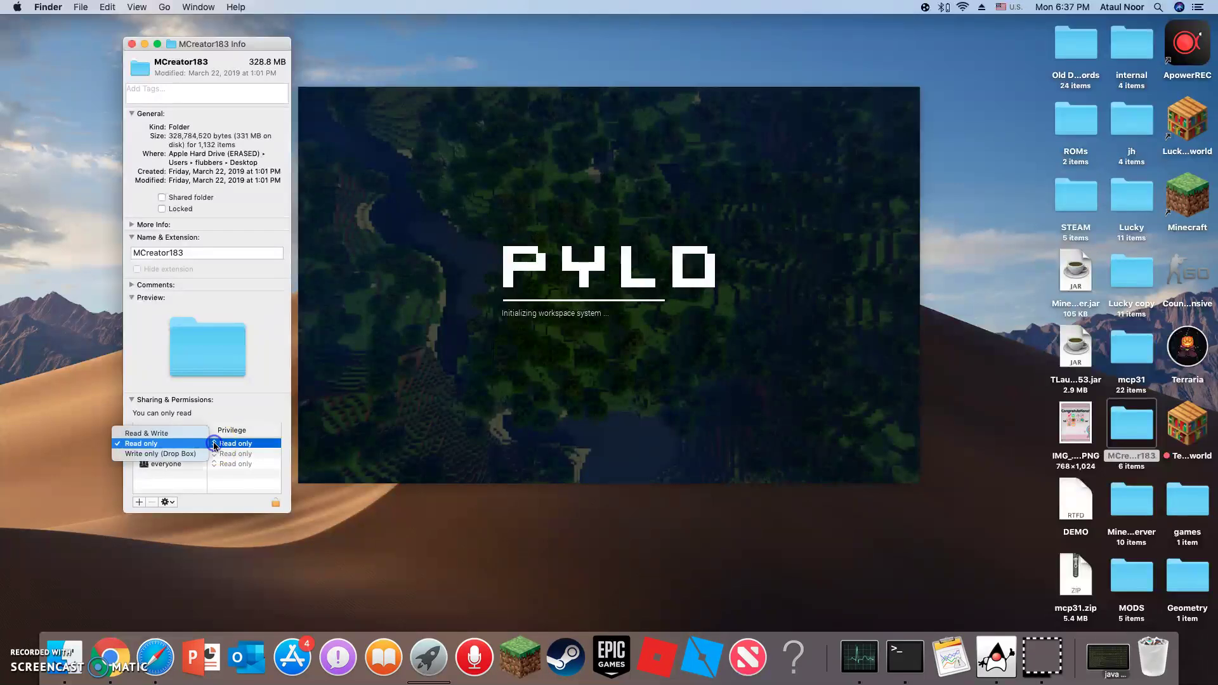
click(179, 435)
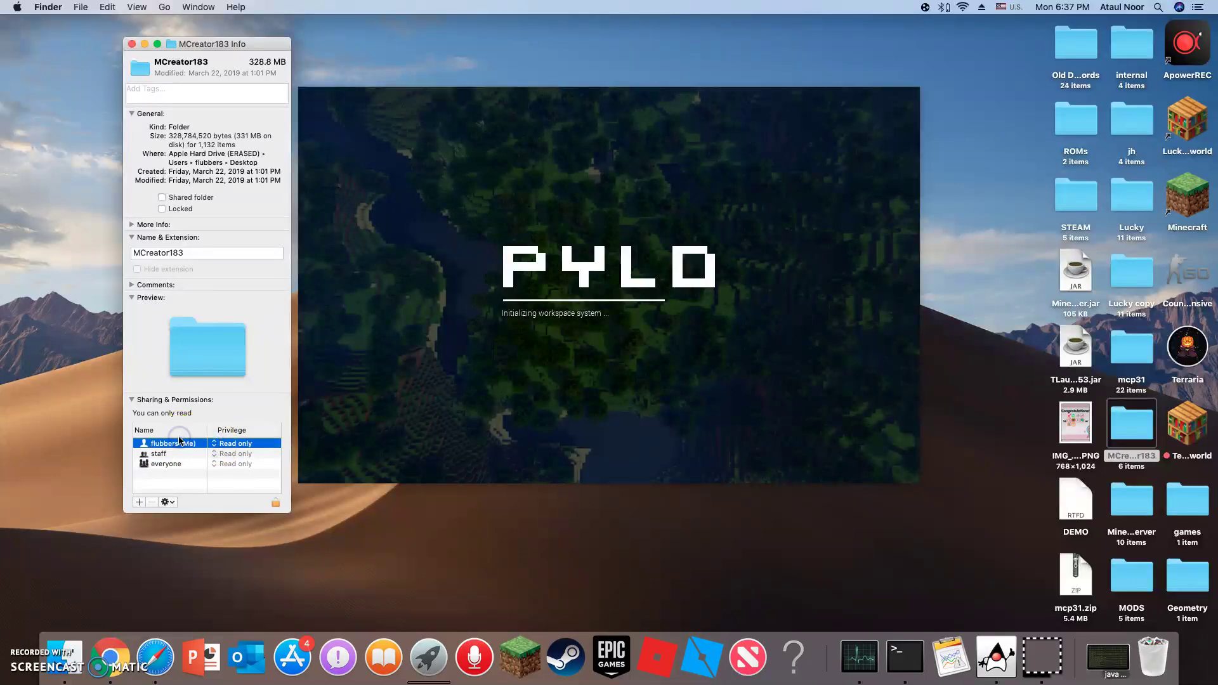
click(169, 446)
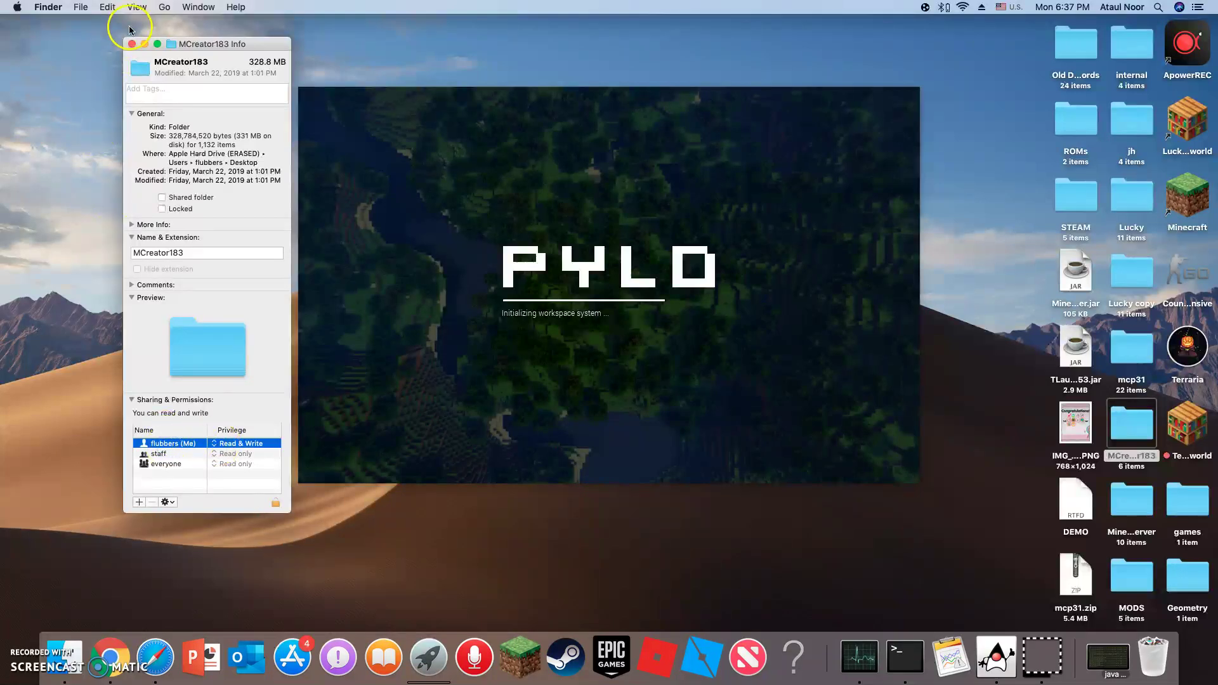
click(132, 44)
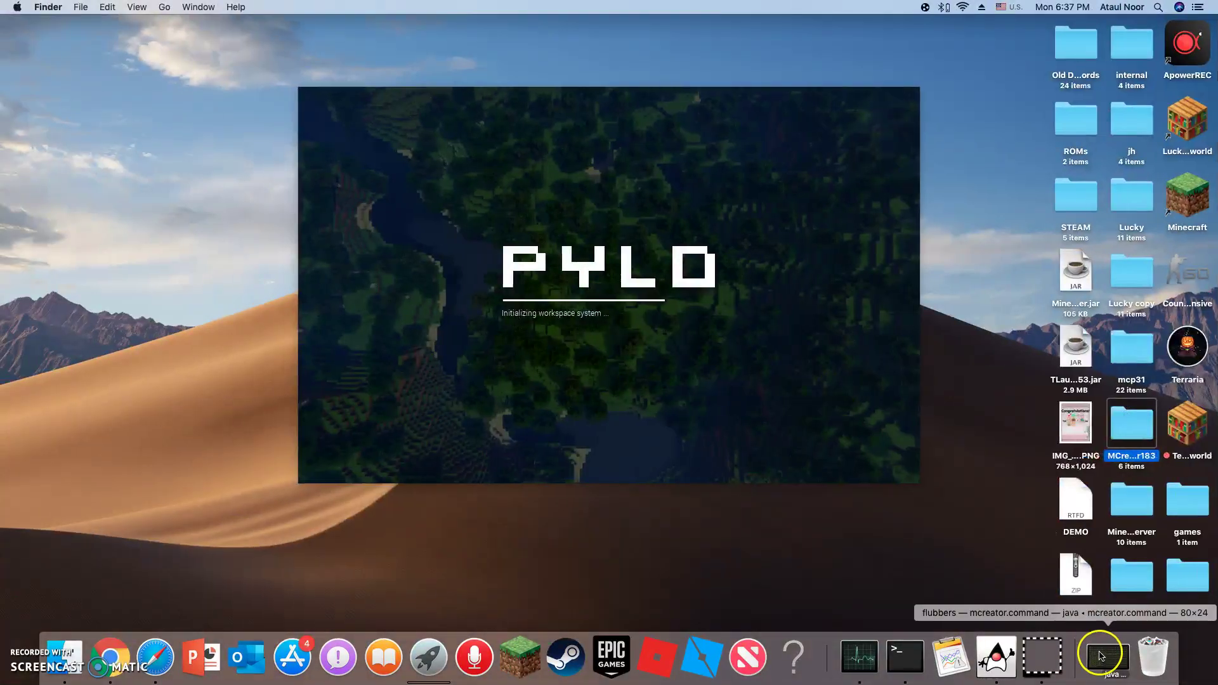
Step: Restore the minimised Terminal window running mcreator.command and close it, terminating its running processes
click(1107, 657)
click(465, 110)
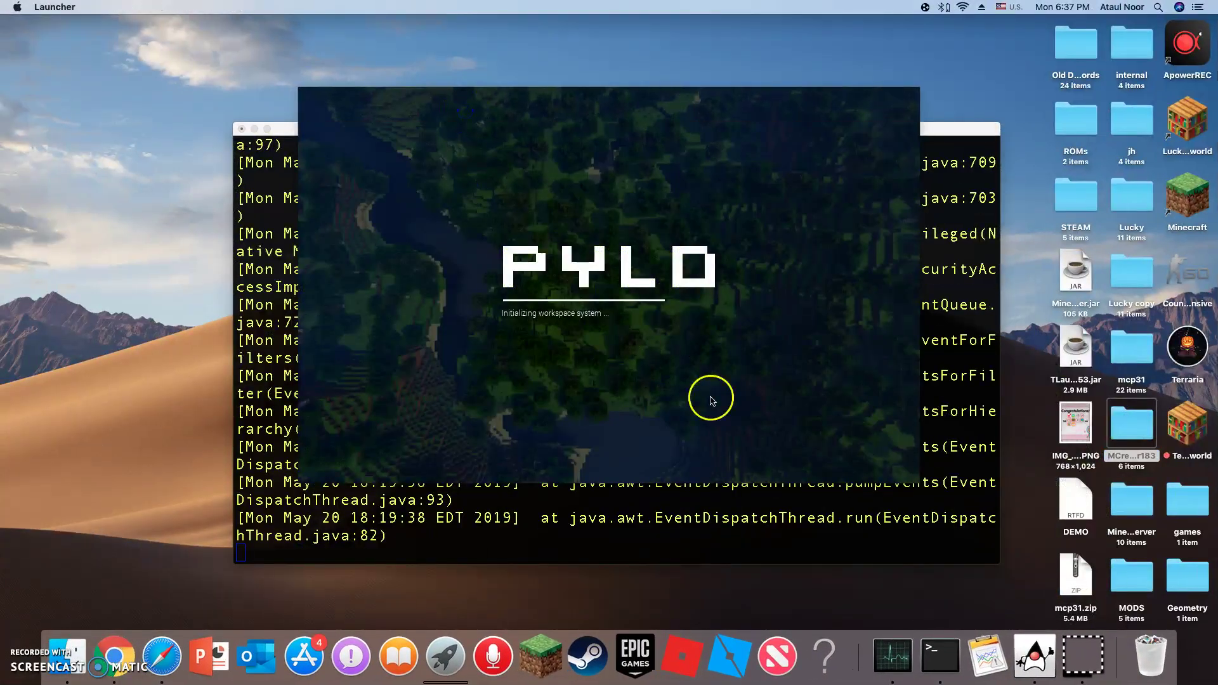
click(284, 226)
click(241, 129)
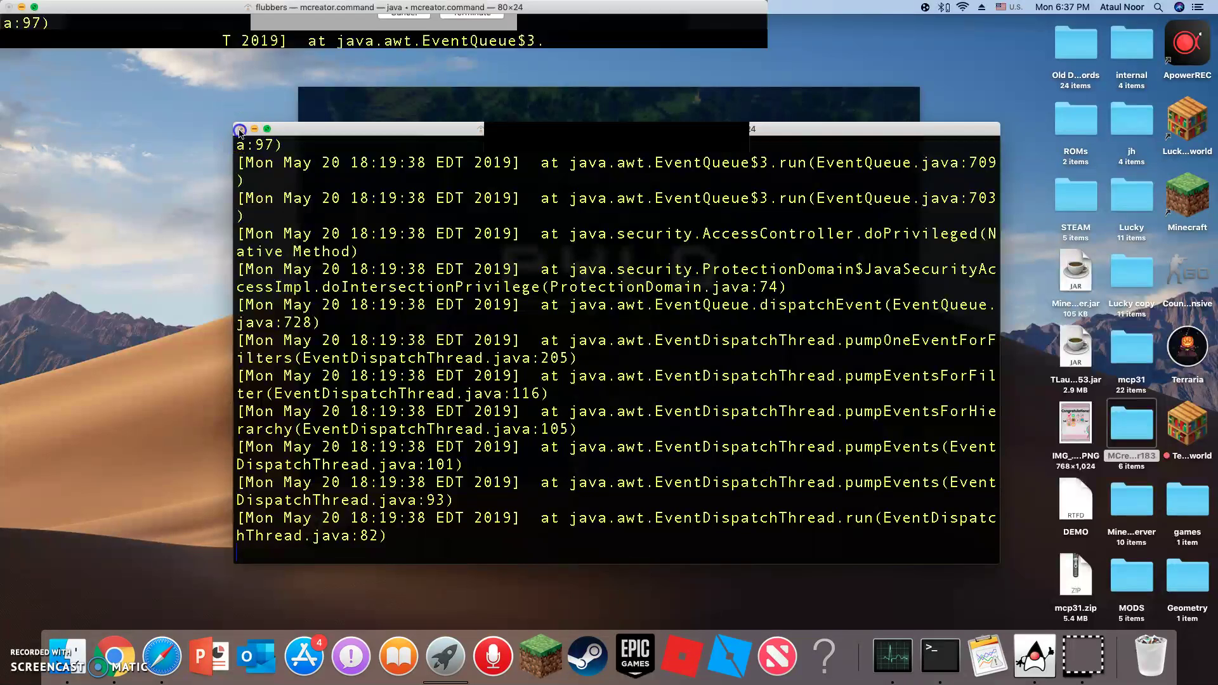
click(684, 204)
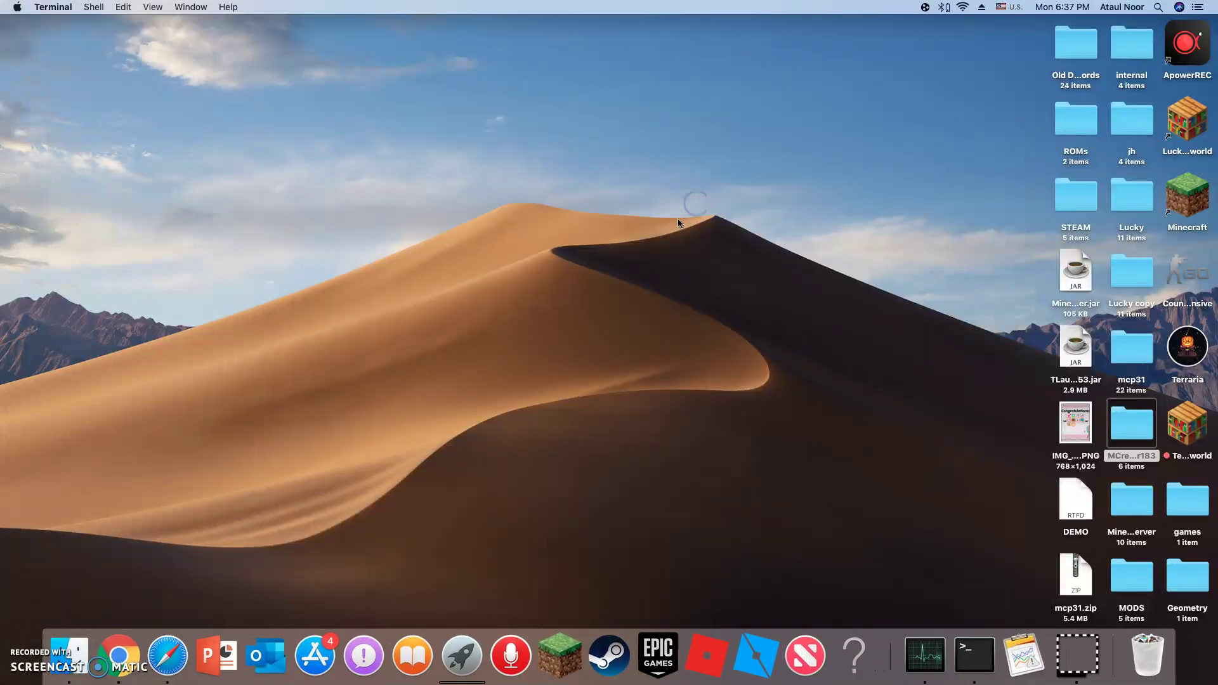
Step: Launch mcreator.command from the MCreator183 folder and close the browser window showing the mcreator.net page
click(1137, 511)
double_click(1137, 512)
double_click(529, 255)
click(717, 235)
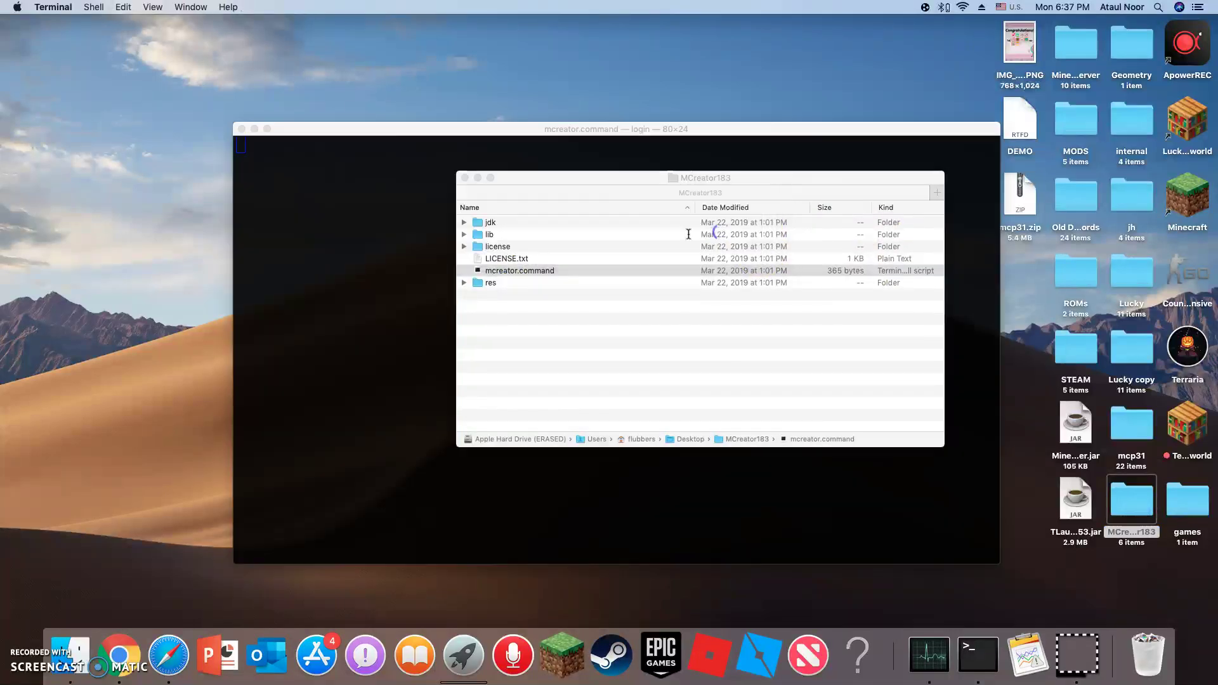
click(581, 131)
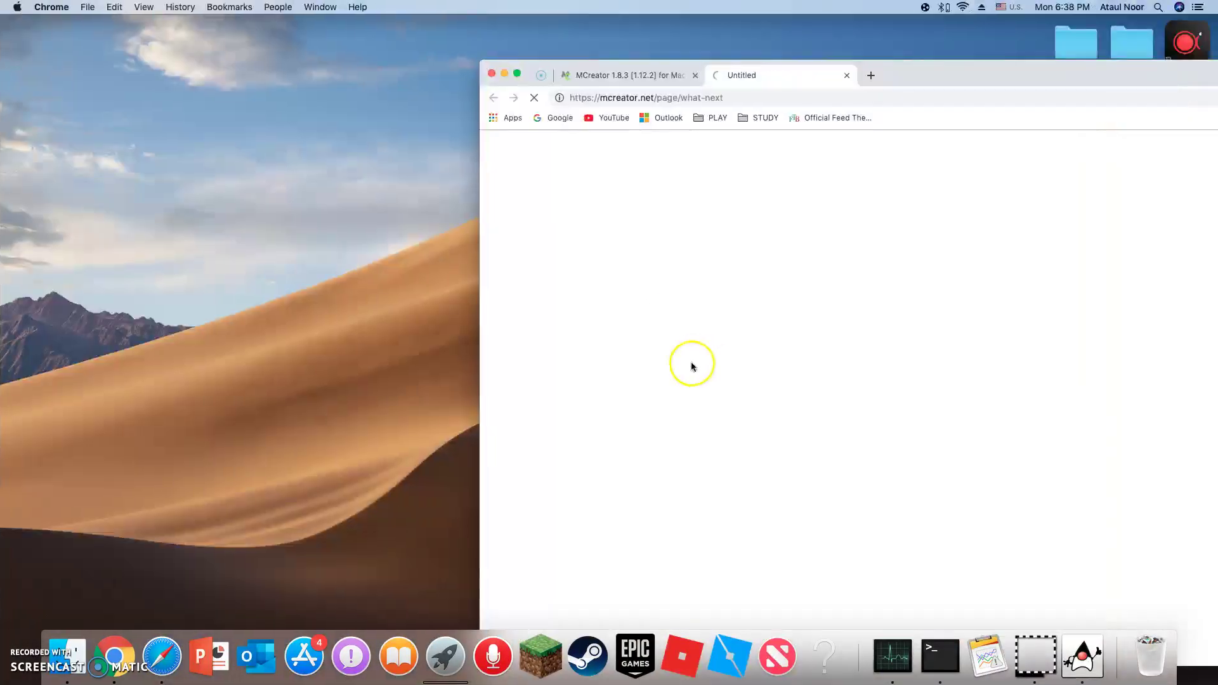
click(491, 73)
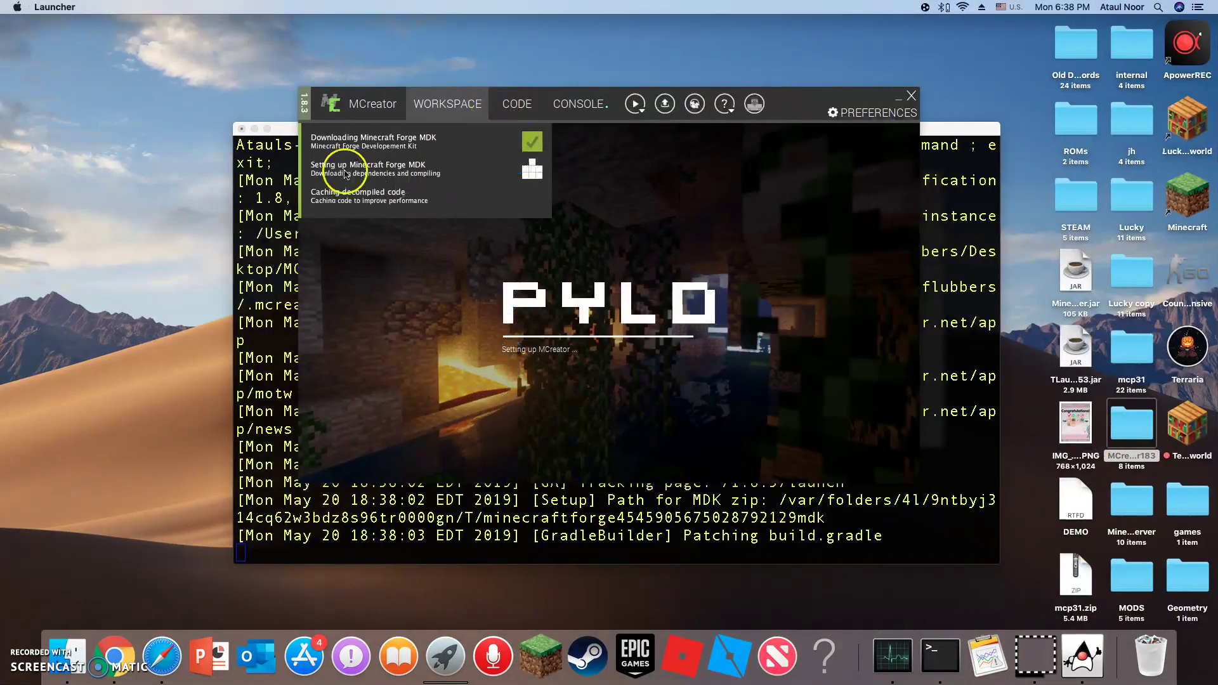
Step: View MCreator's console during the Forge setup, return to the workspace view and minimise the Terminal window
drag(292, 135, 238, 111)
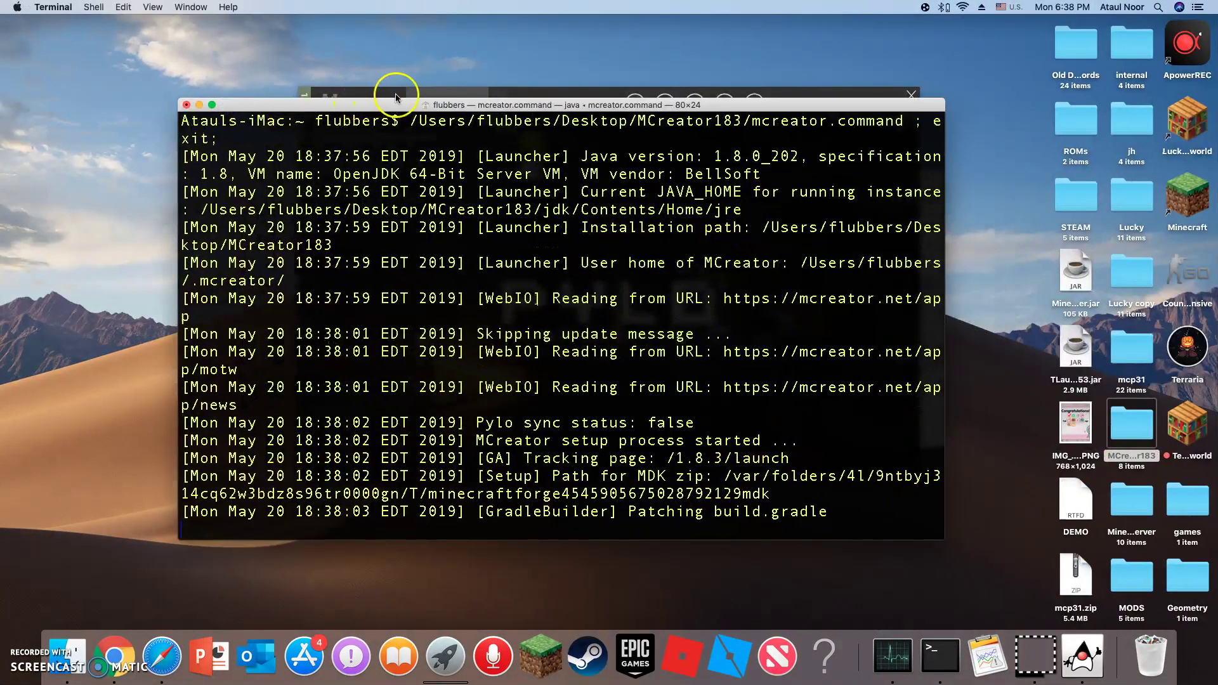
click(492, 108)
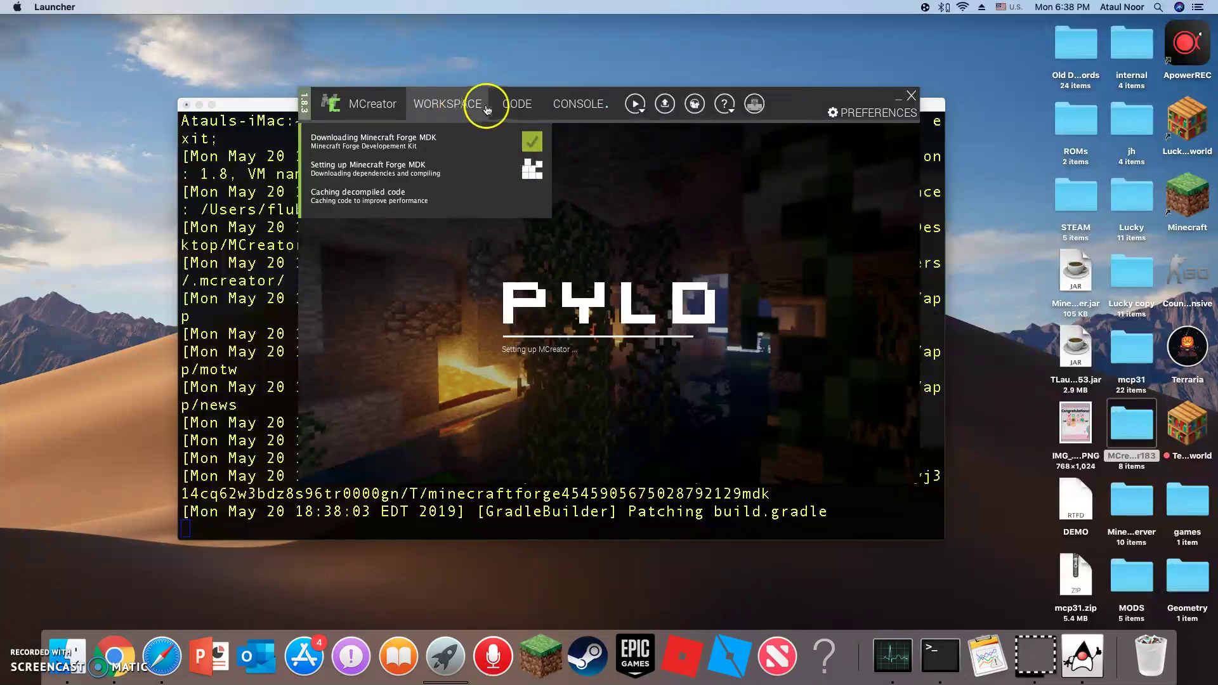
click(590, 106)
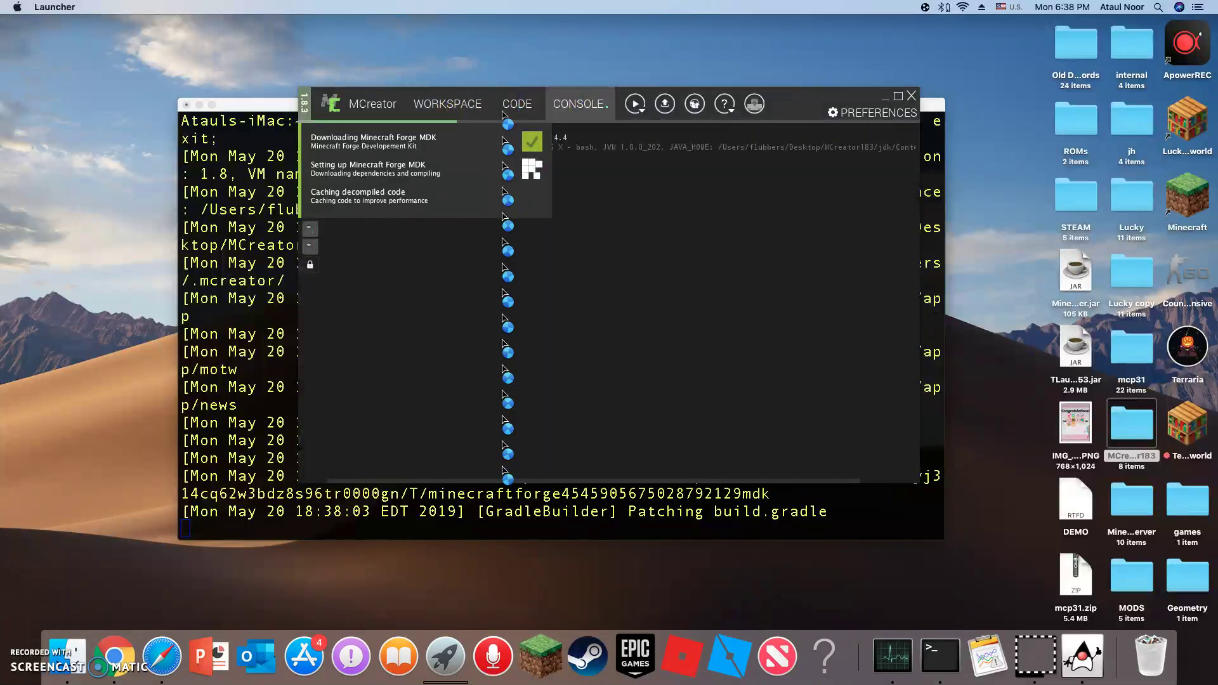
click(437, 104)
click(760, 109)
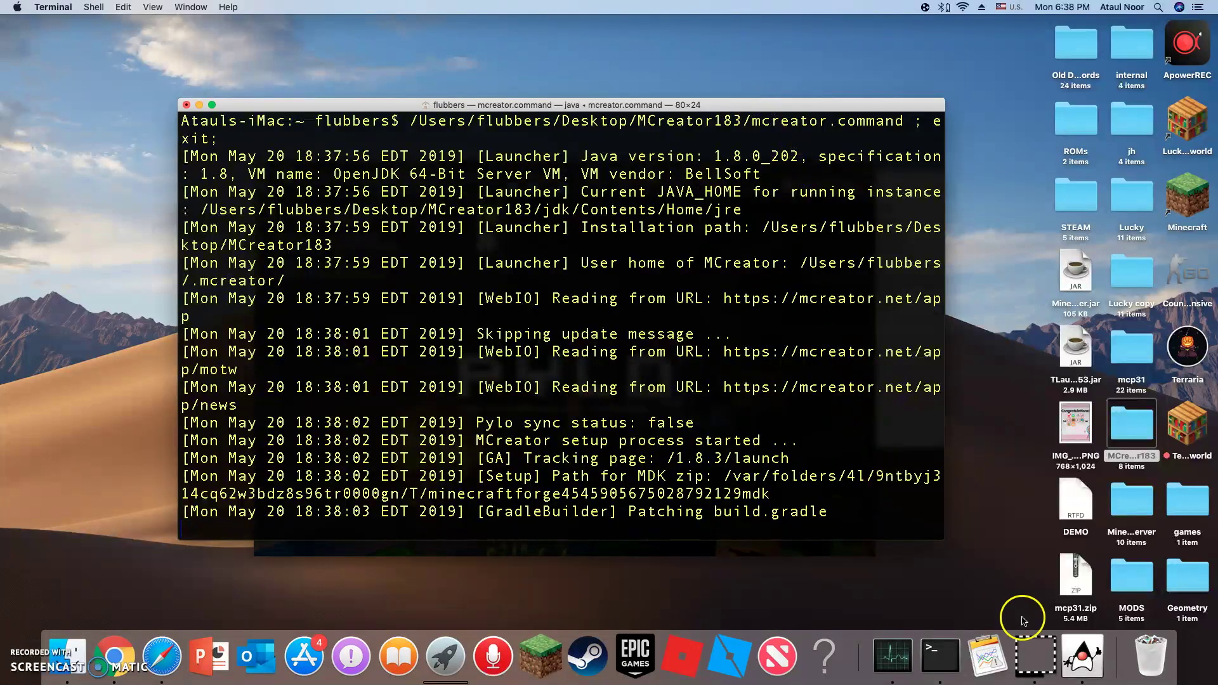
click(1081, 657)
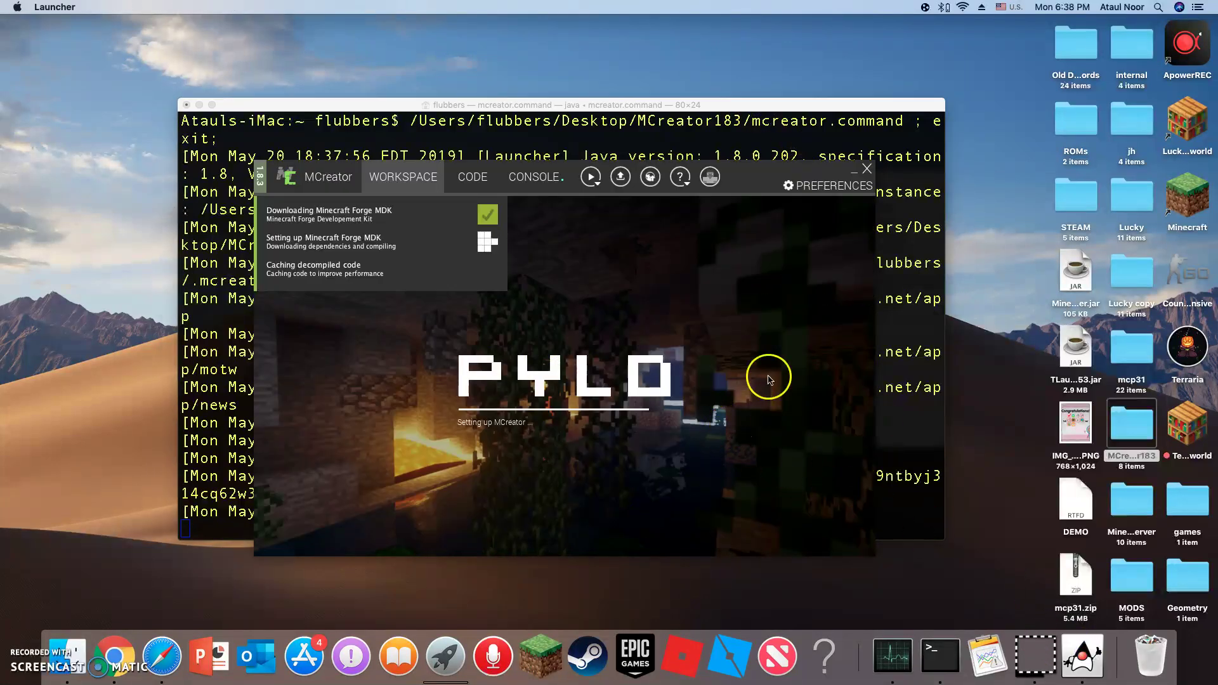
click(199, 105)
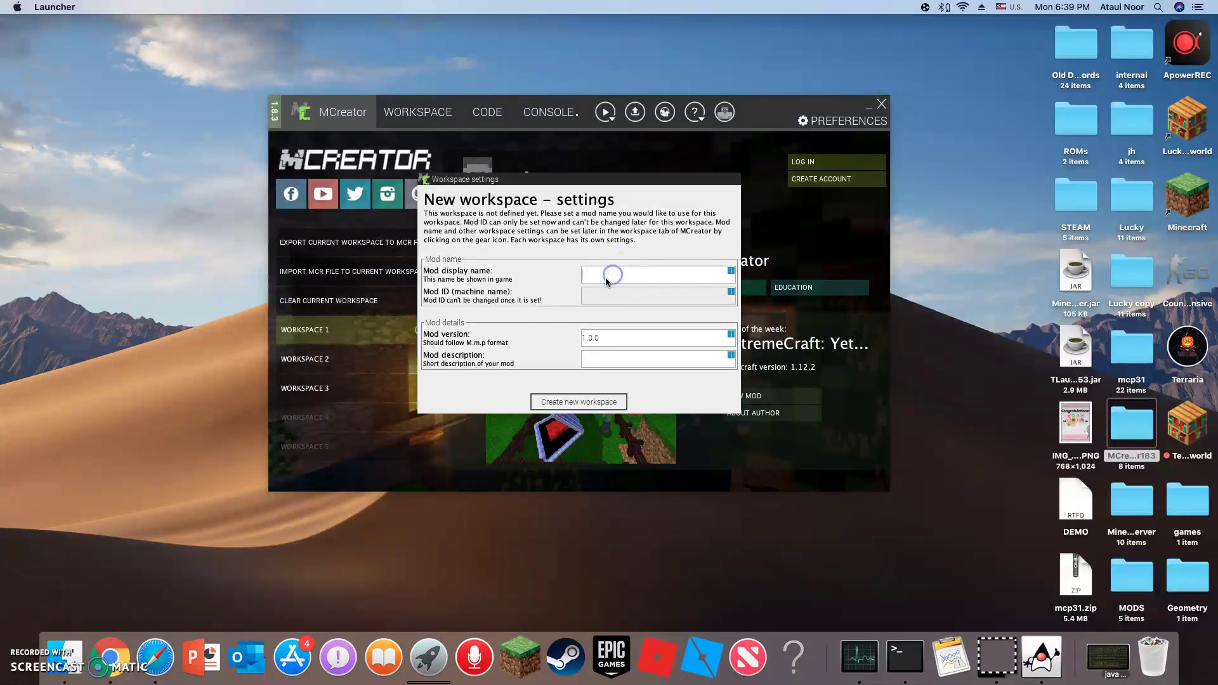
Step: Create a new workspace with the mod display name TestMod and open its workspace view
text(TestMod)
click(602, 380)
click(604, 338)
click(580, 401)
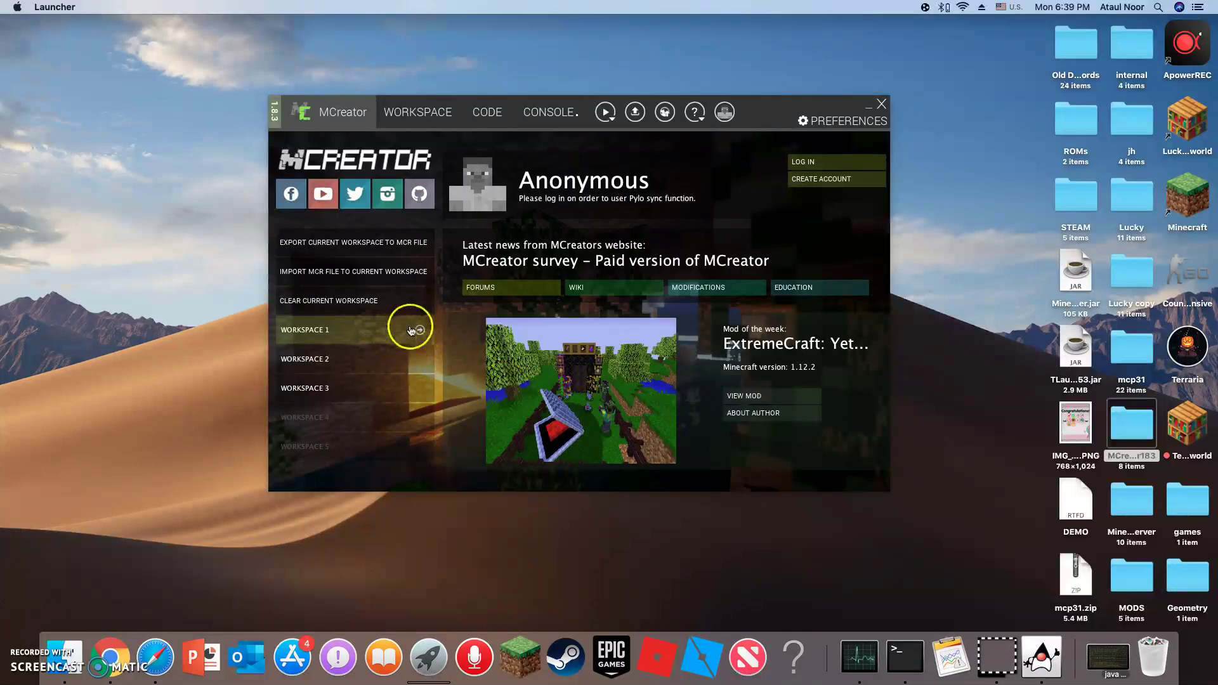
click(417, 125)
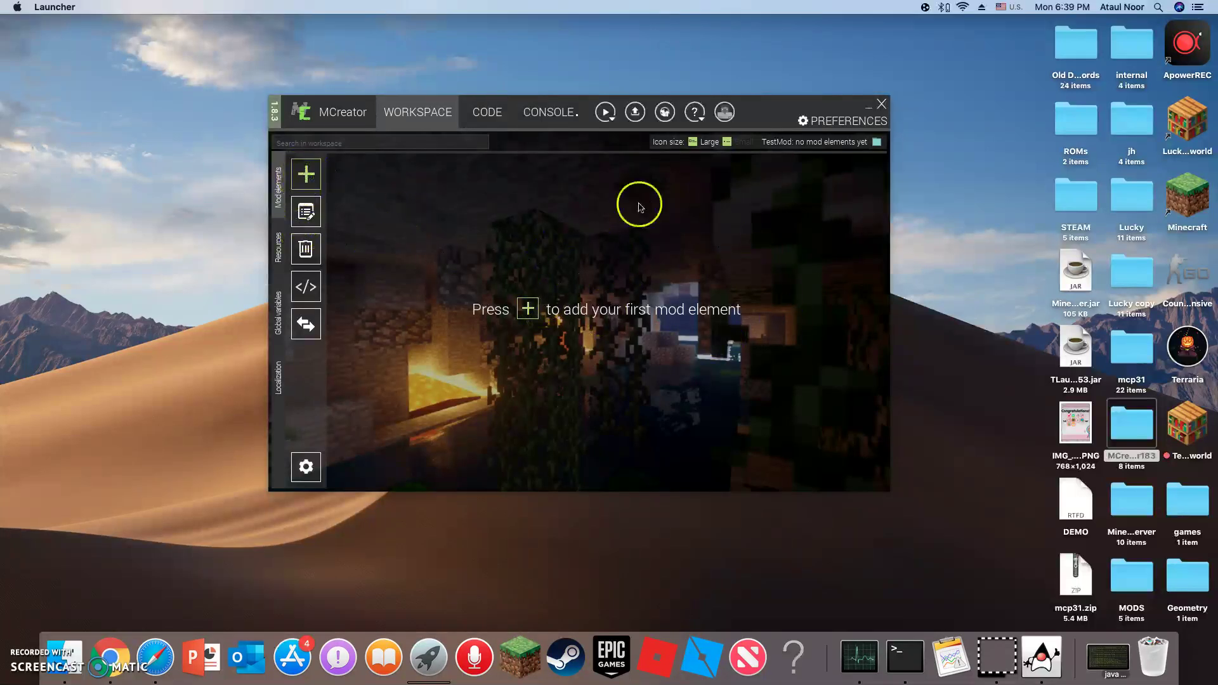
Step: Close MCreator and its Terminal window, terminating the running processes
click(882, 108)
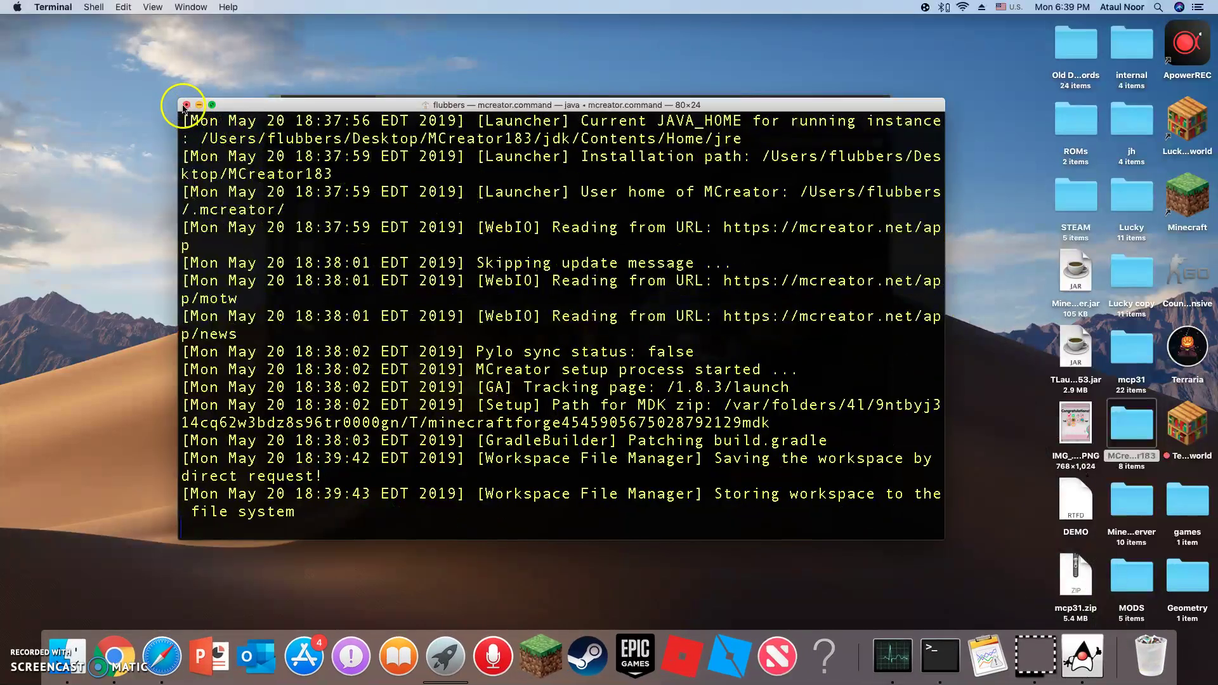
click(185, 106)
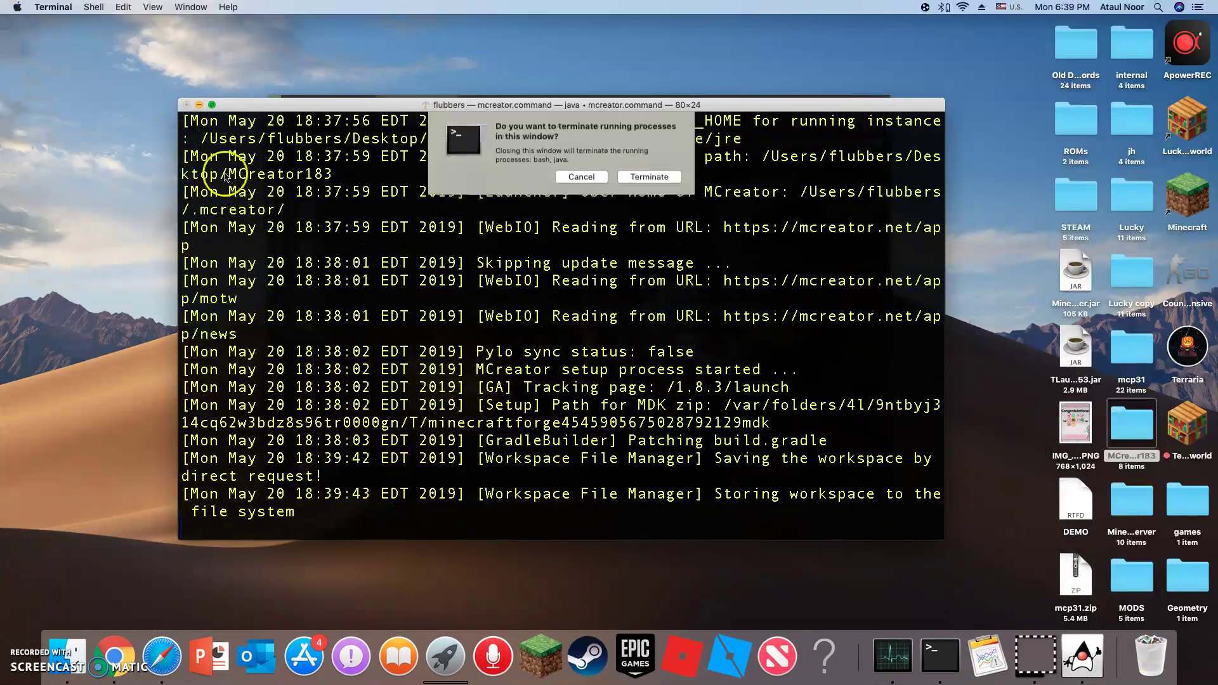
click(663, 186)
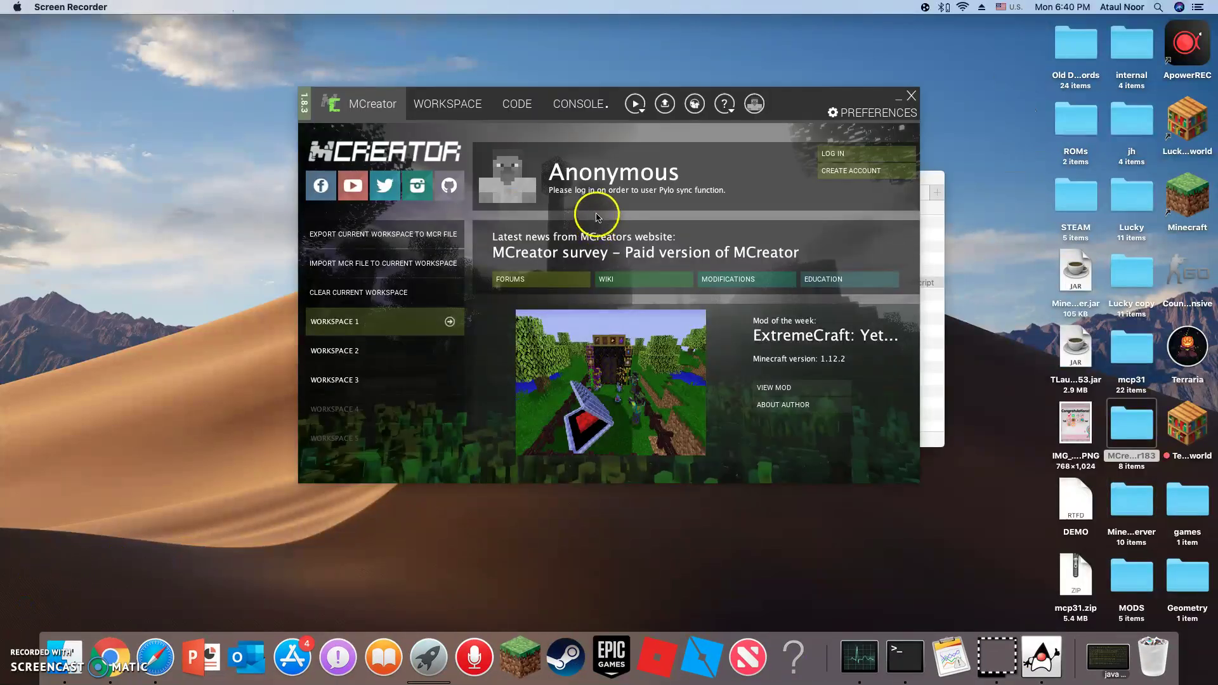
Step: Open the TestMod workspace and look through the types of mod elements that can be added
click(480, 110)
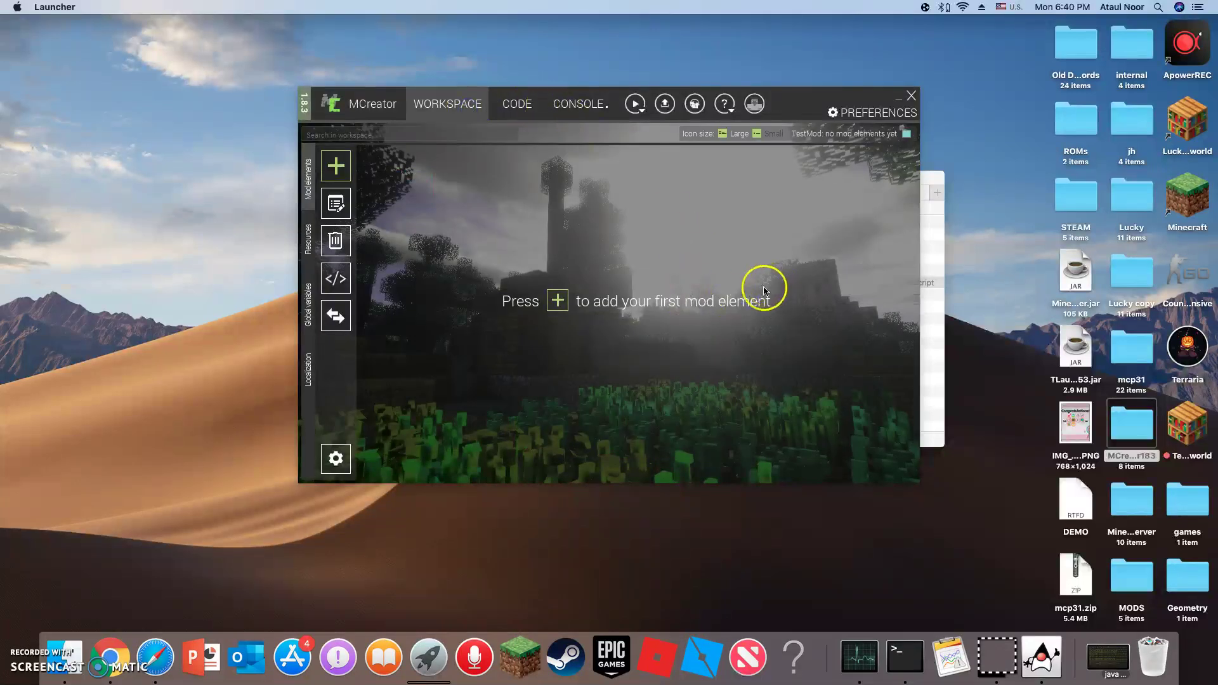
click(340, 174)
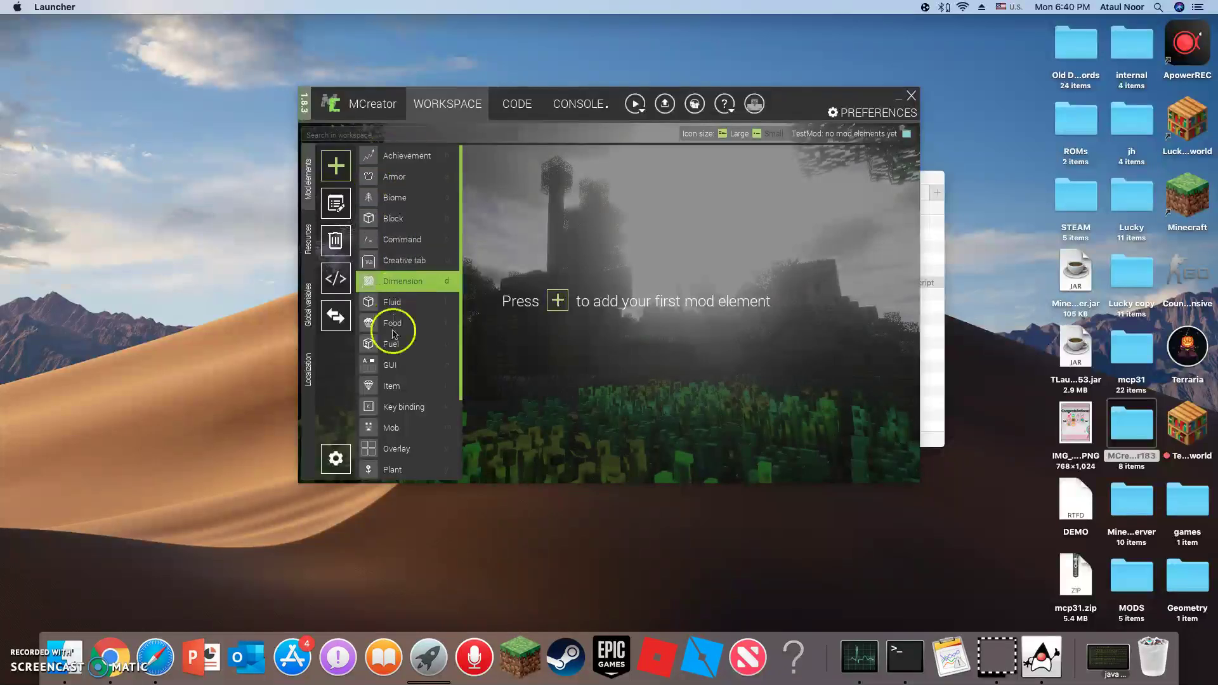
scroll(401, 362, up, 5)
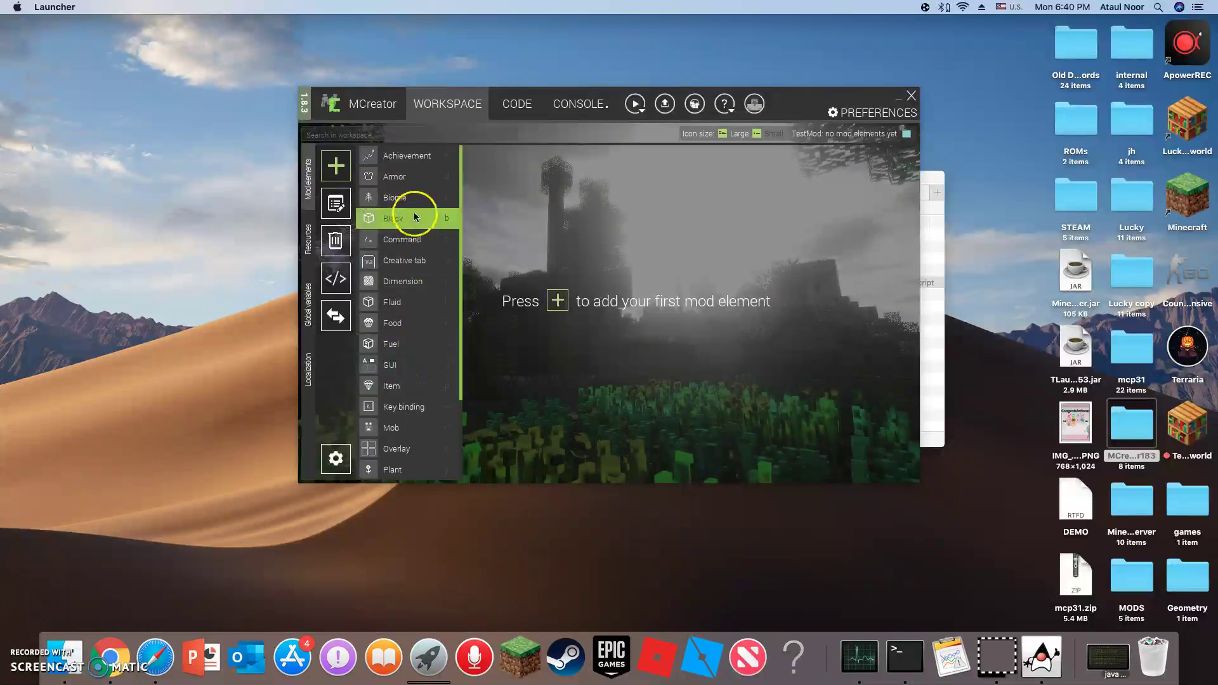
click(336, 166)
Step: Start a new block/item texture from template in the workspace's texture resources
click(310, 251)
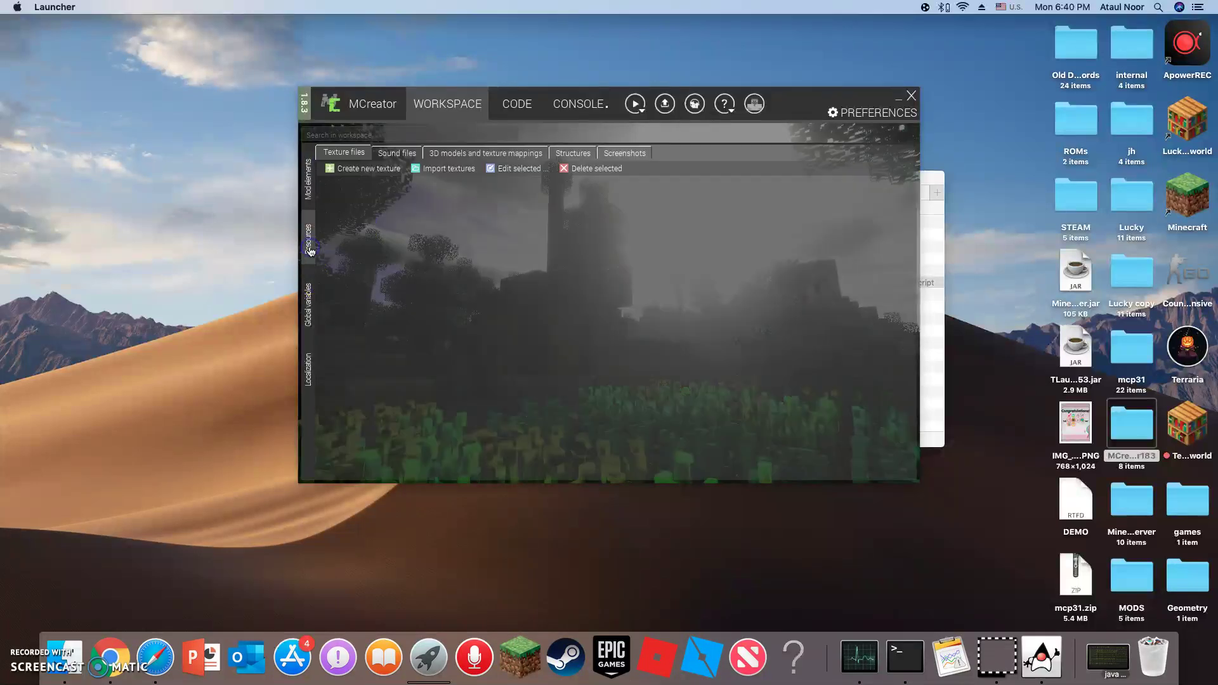
click(352, 168)
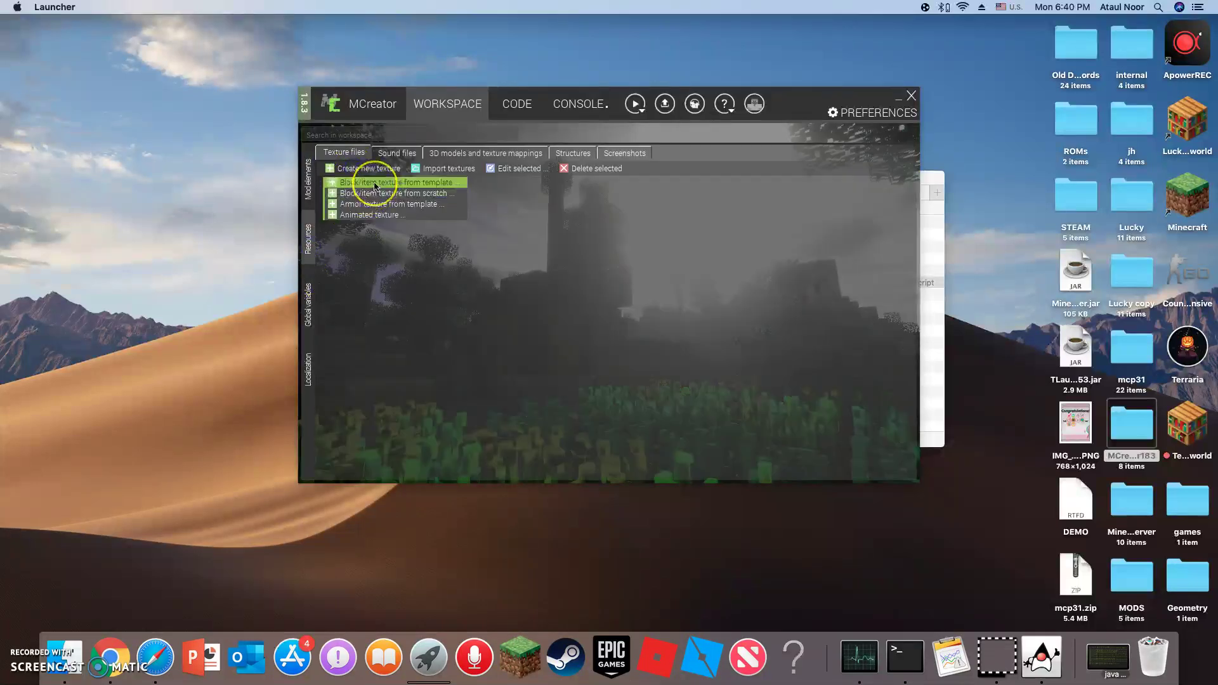
click(375, 184)
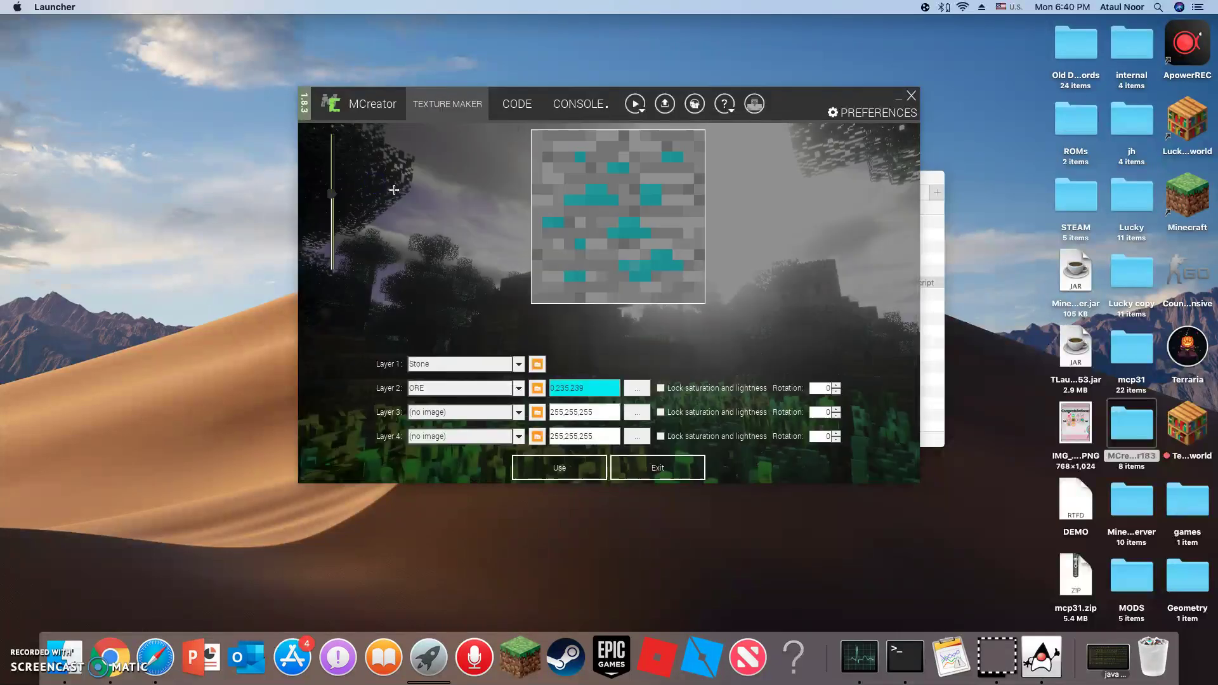
Step: Set the texture's Layer 1 image to ender_eye and its Layer 2 image to ender_pearl
click(536, 363)
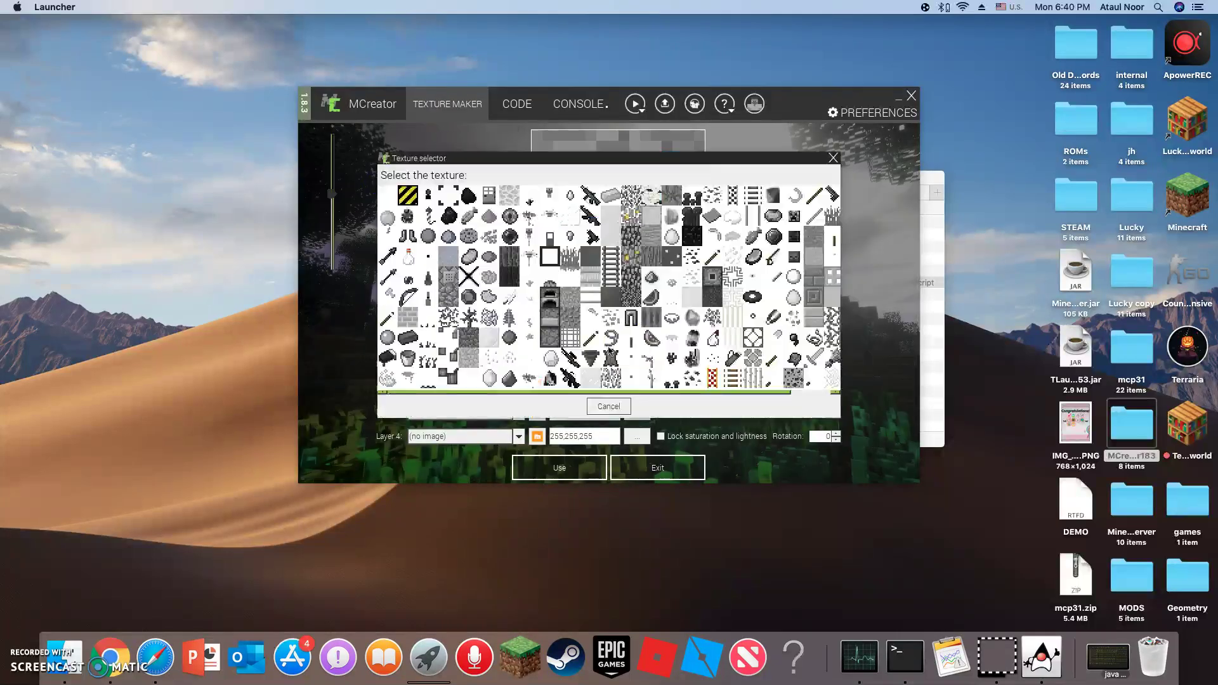
click(512, 217)
click(537, 388)
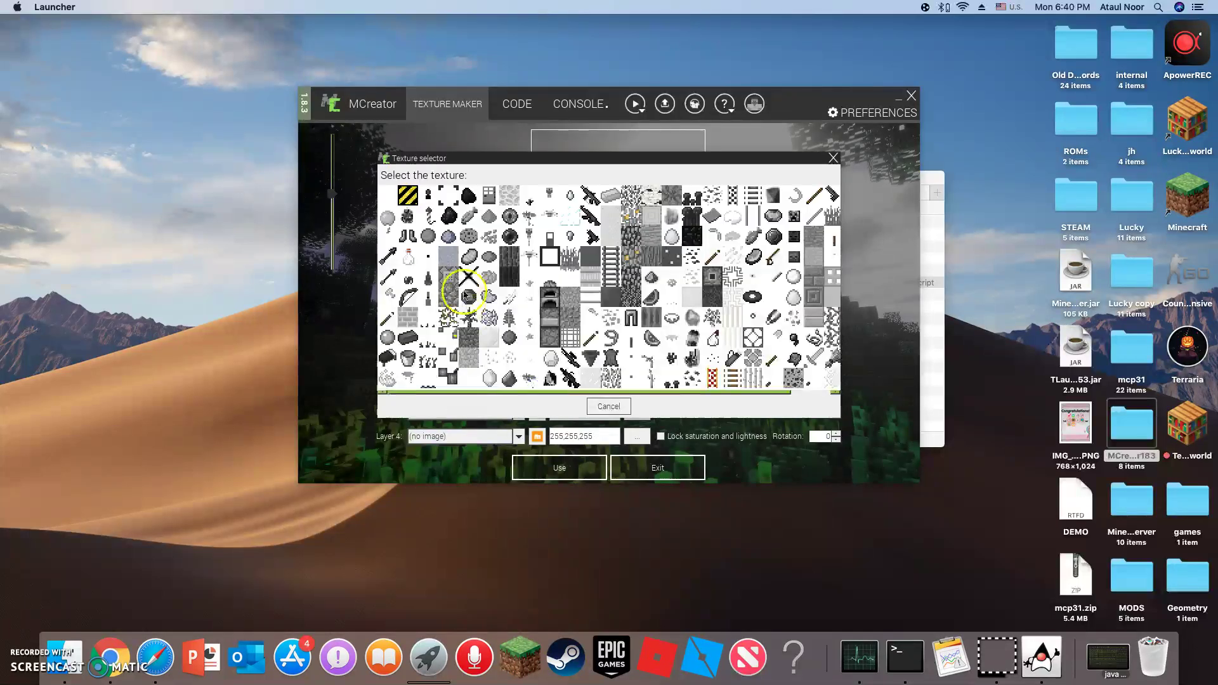
click(507, 236)
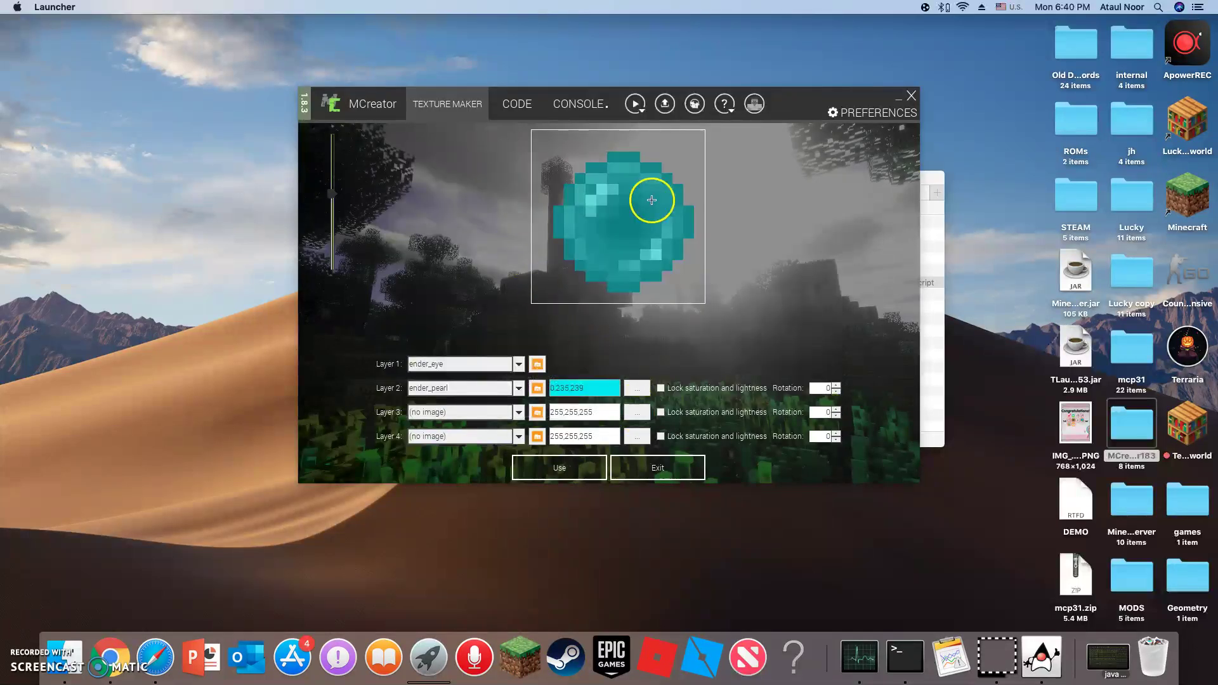
Step: Try Dust as the texture's Layer 1 image
click(537, 366)
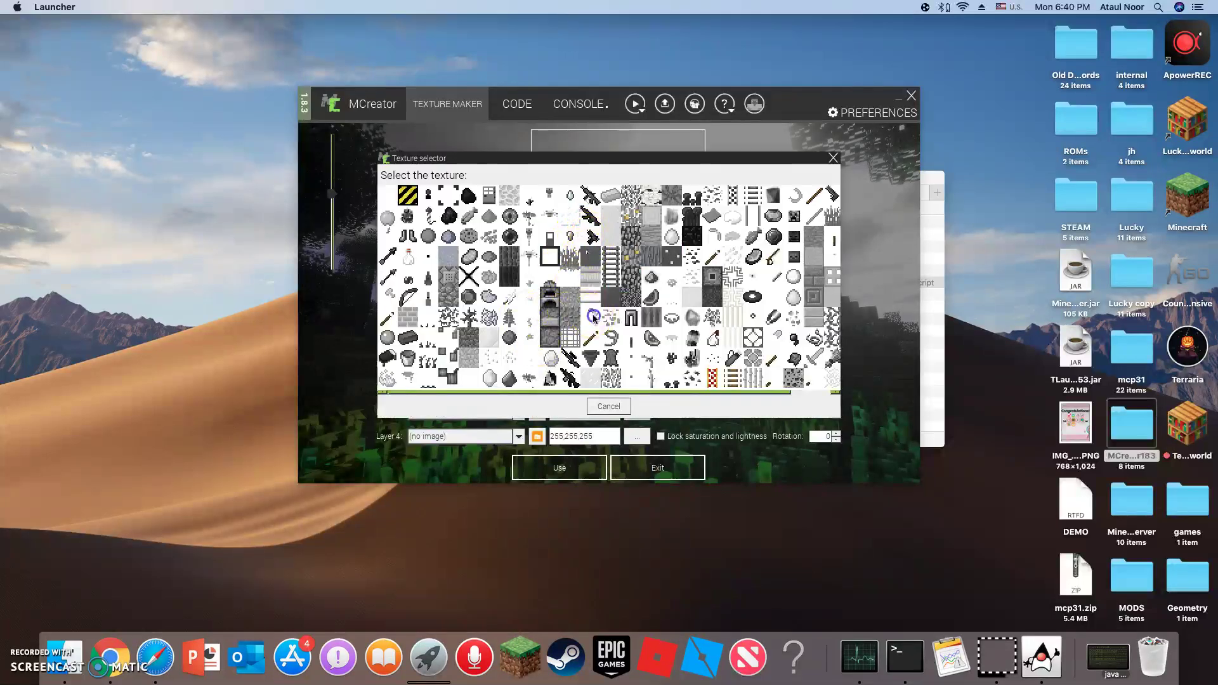
click(591, 316)
click(537, 388)
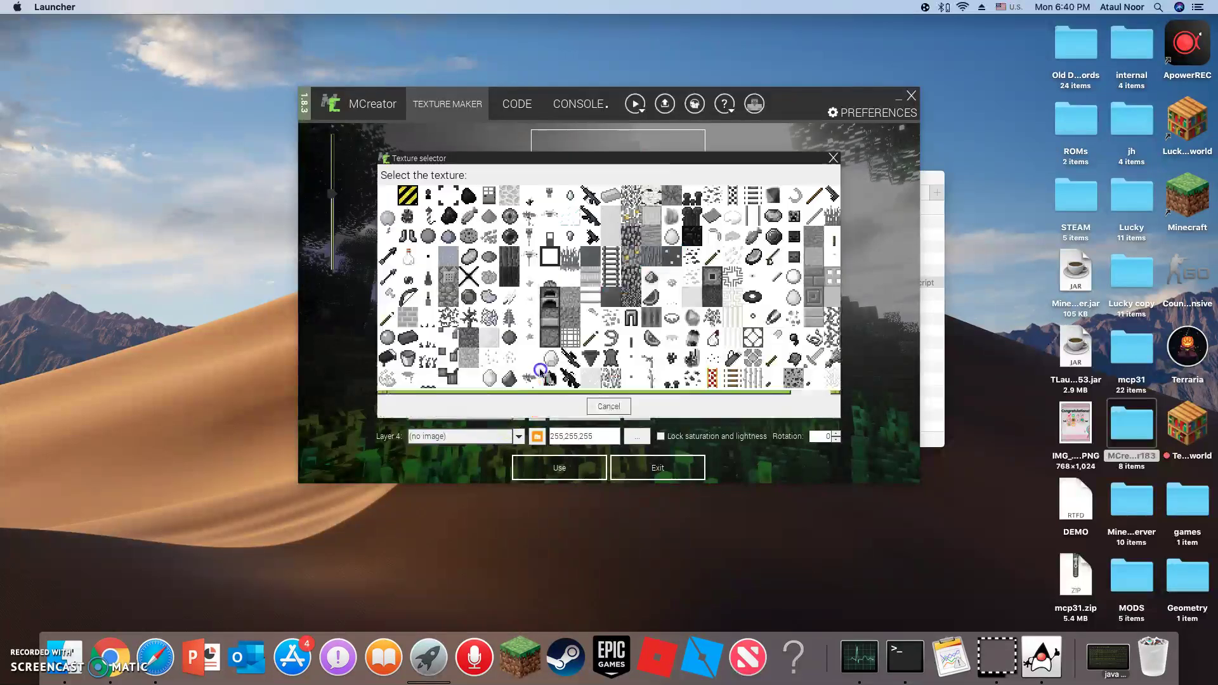
click(492, 217)
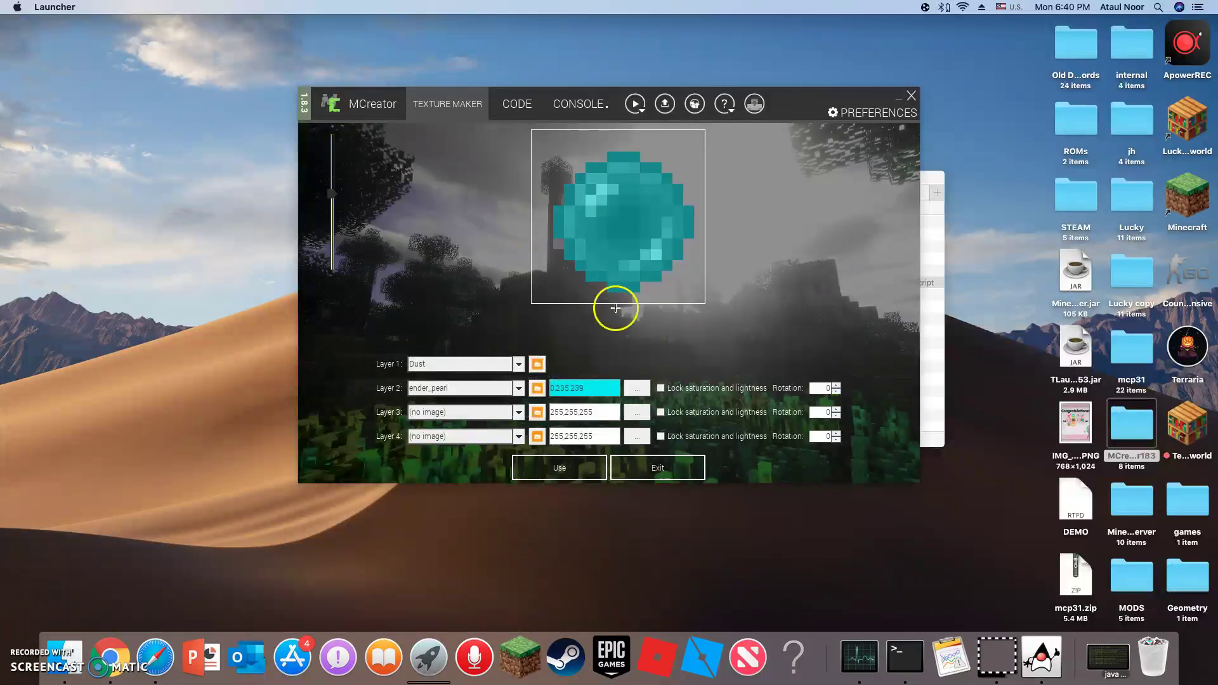
Step: Set the texture's Layer 1 image to Cross and recolour the Layer 2 ender pearl crimson red
click(538, 374)
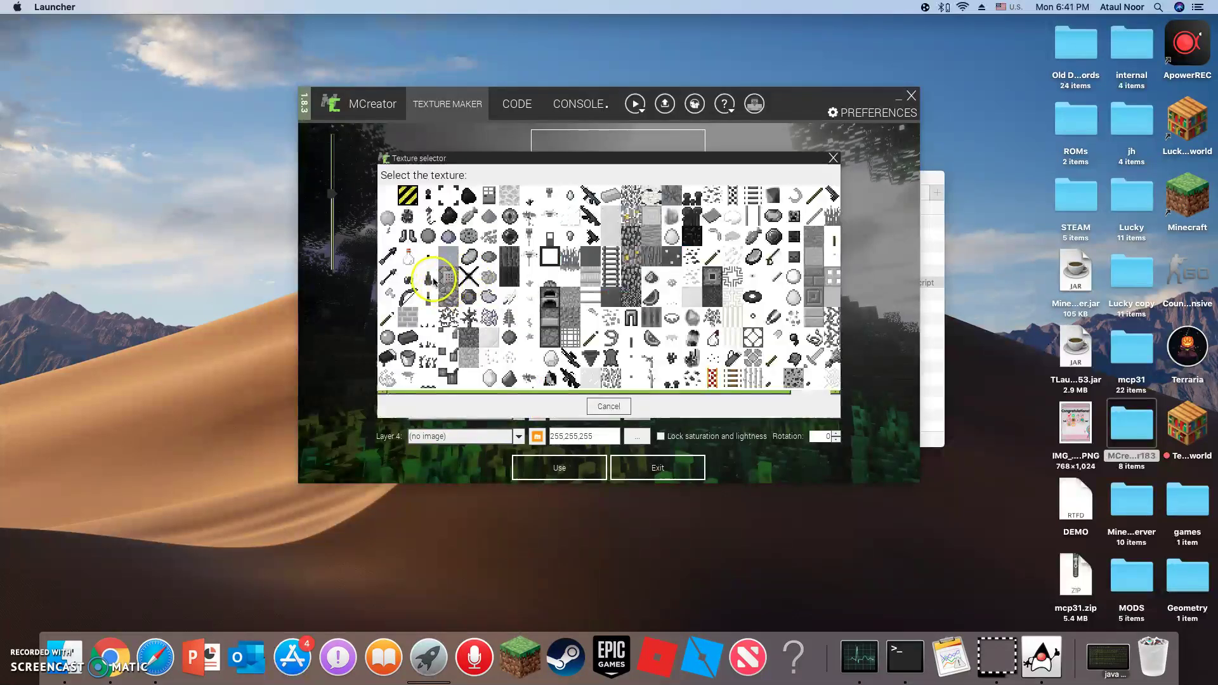
click(468, 297)
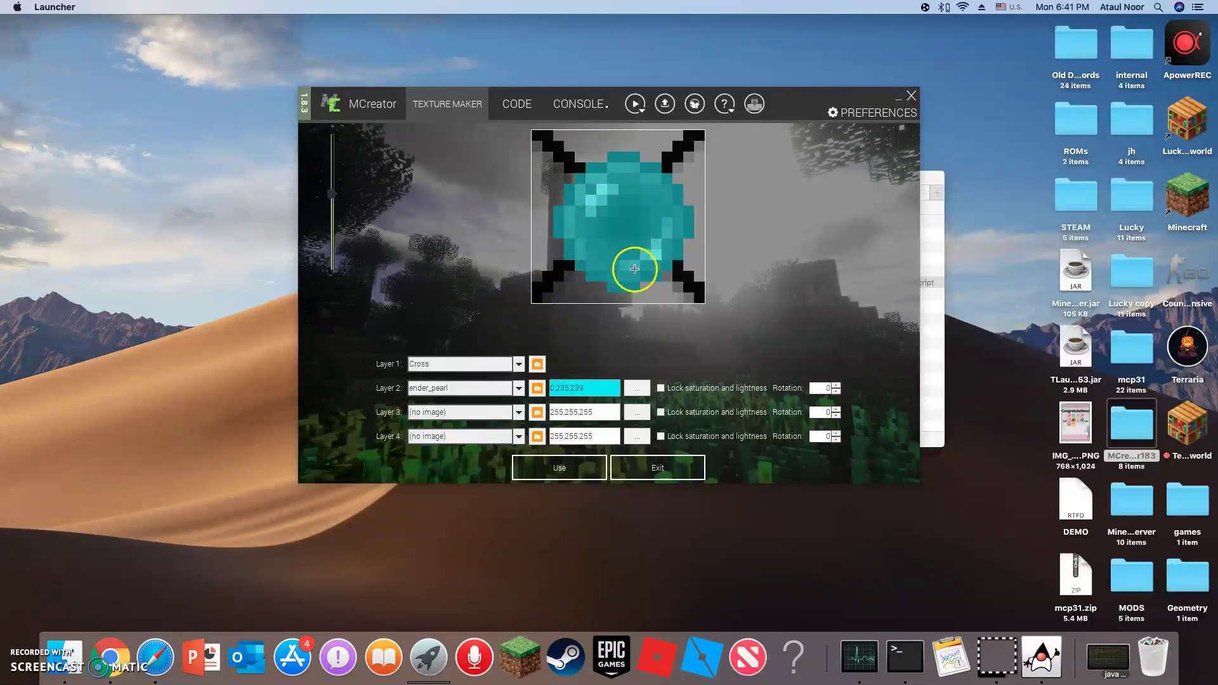
click(635, 386)
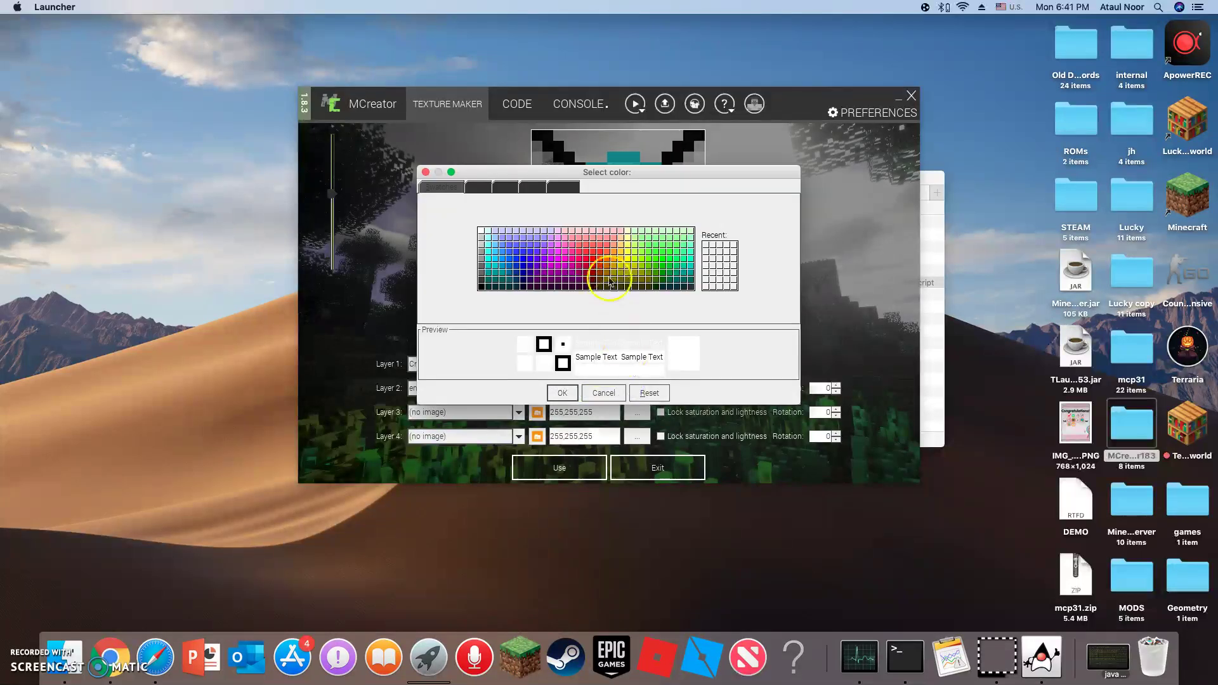
click(591, 267)
click(562, 392)
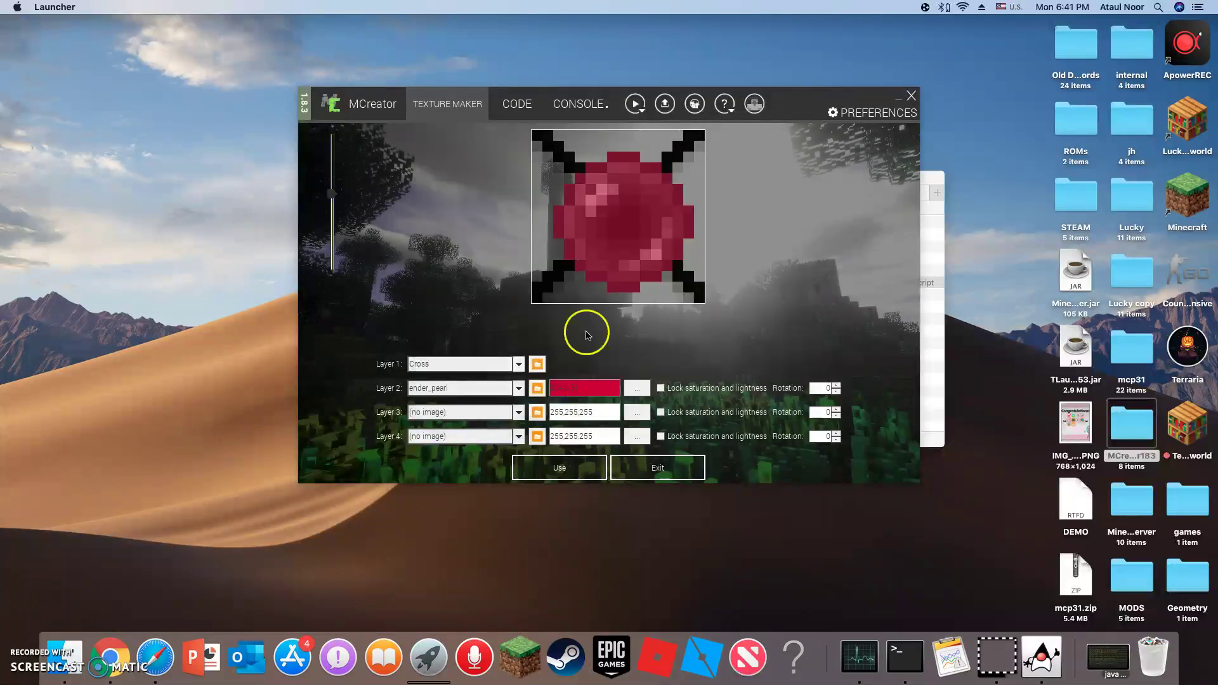
Step: Save the design as an item texture named Red Blood Enderpearl and leave the texture maker
click(581, 474)
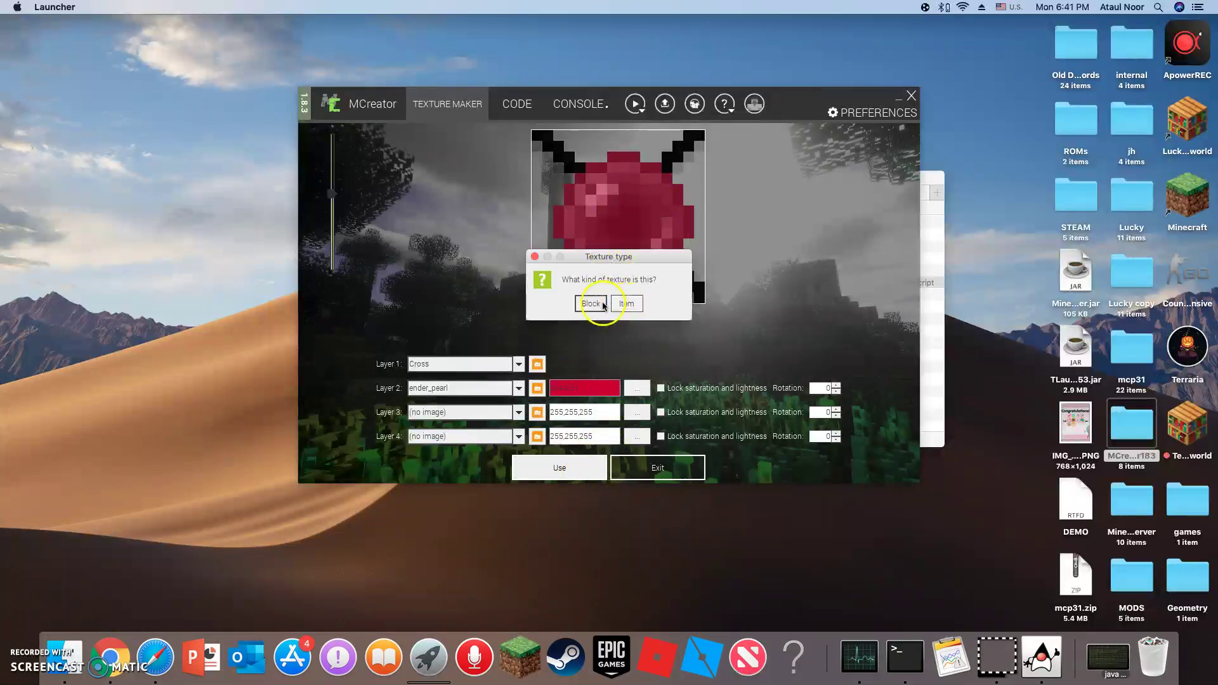
click(627, 304)
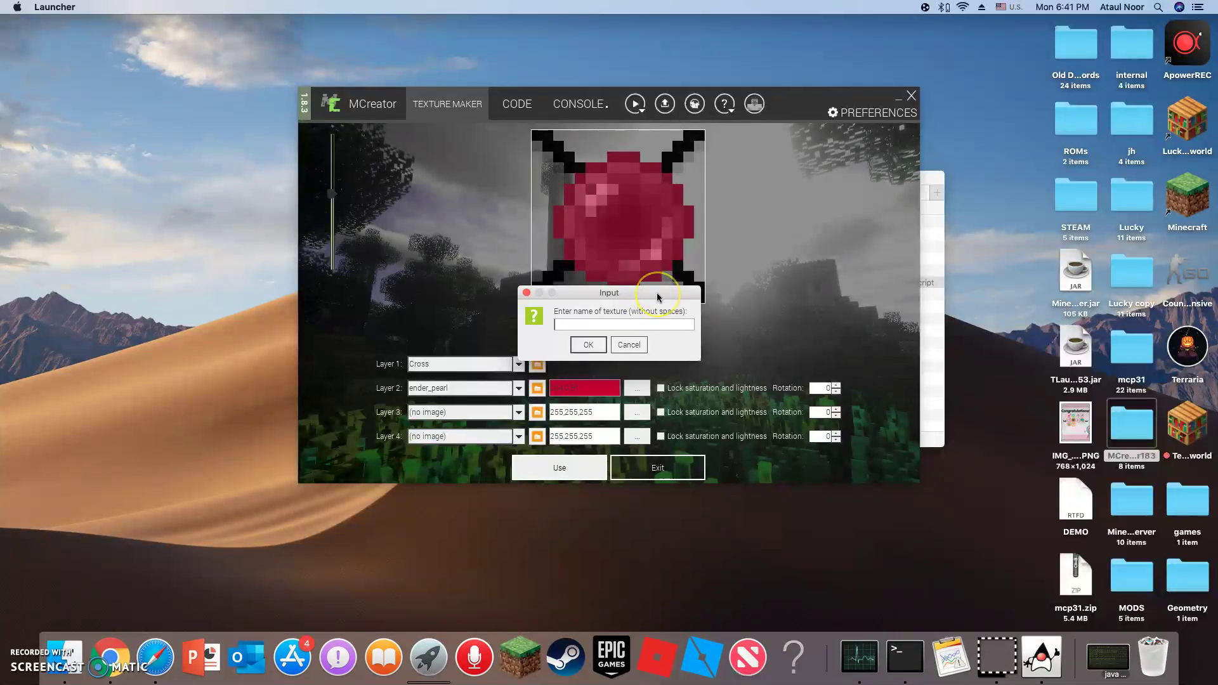
text(Red Blood Enderpea)
click(588, 344)
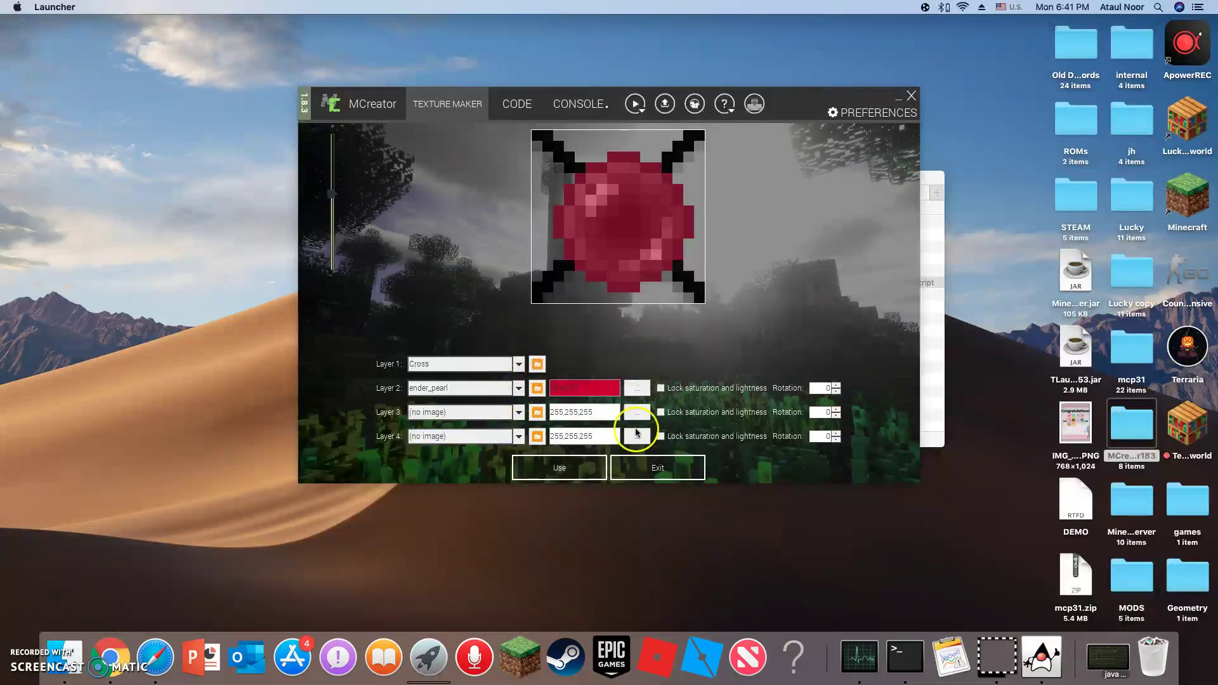
click(660, 468)
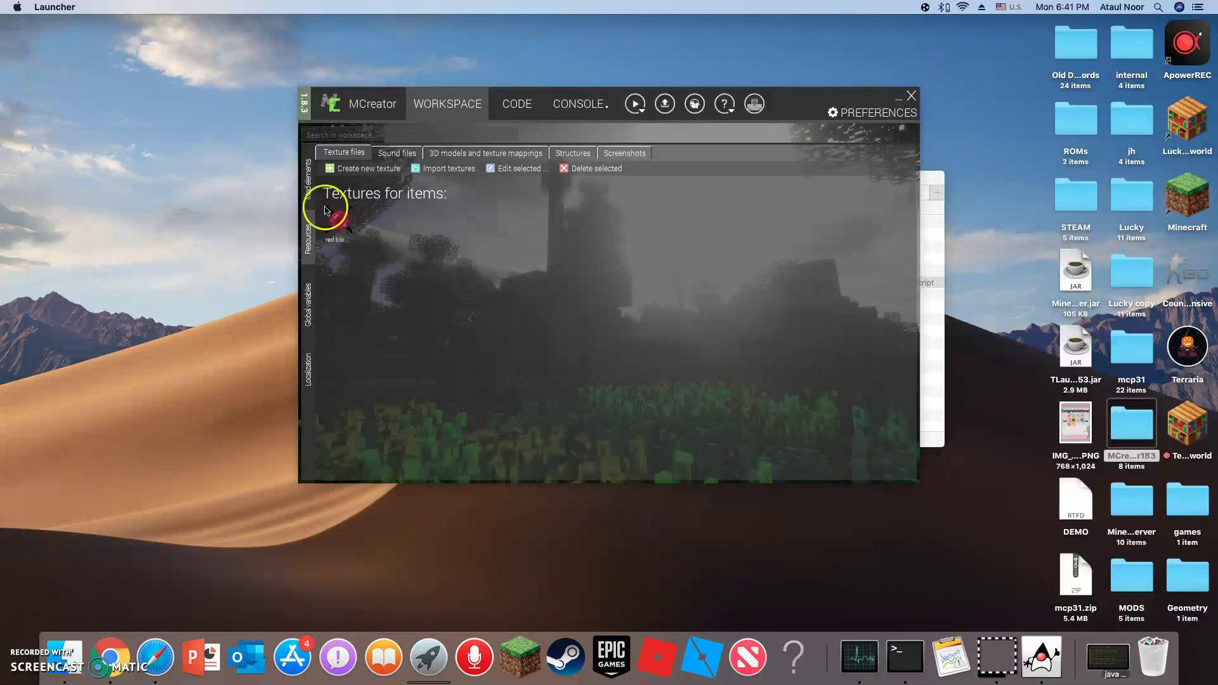
Step: Create a new Item mod element named RedBloodEnderpearl
click(311, 188)
click(334, 170)
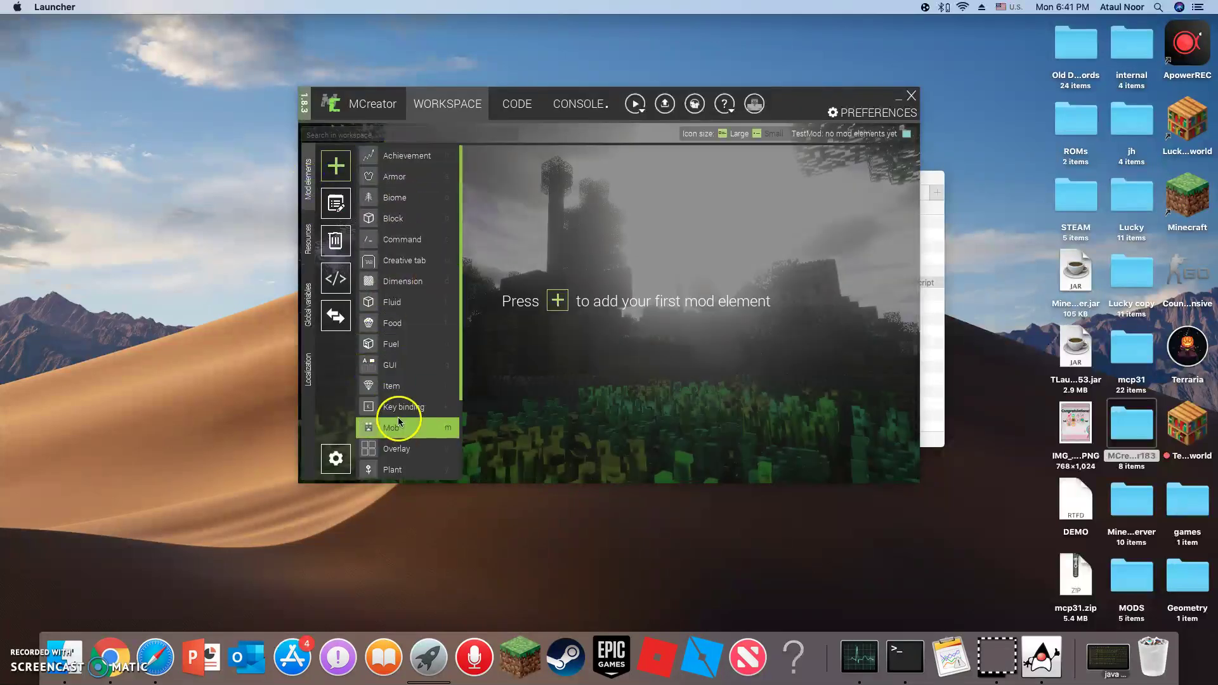
scroll(400, 431, down, 5)
scroll(394, 267, up, 2)
scroll(393, 255, up, 1)
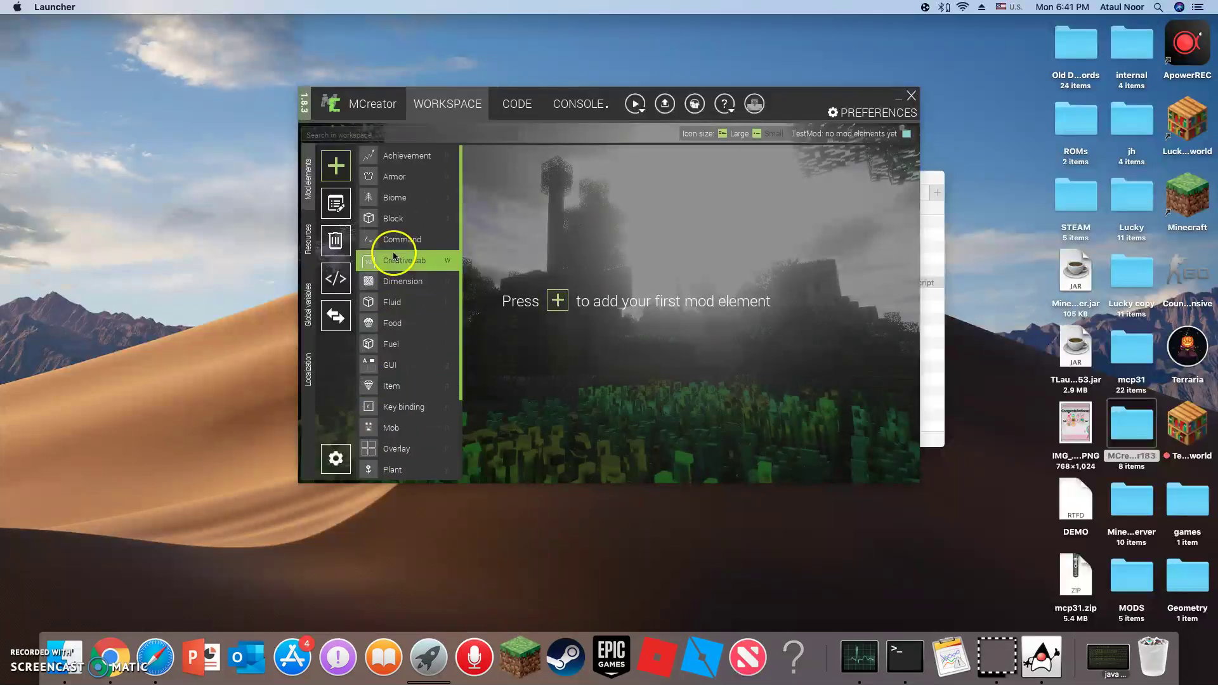
click(423, 353)
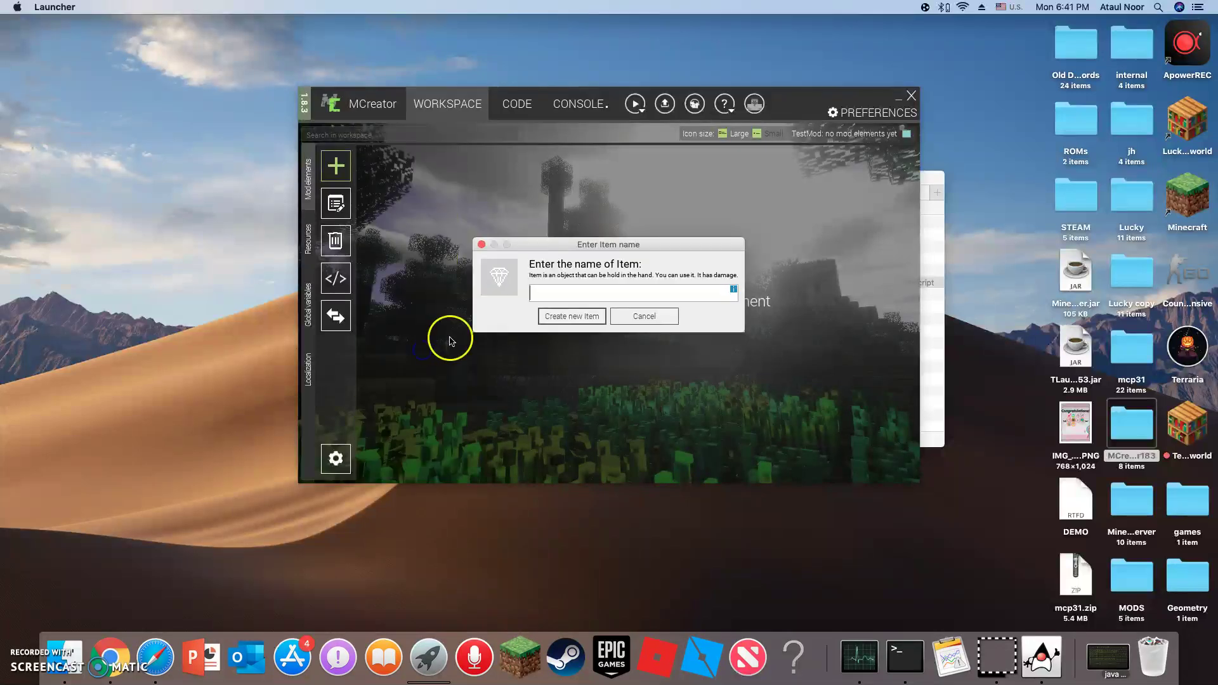
text(Red)
key(BackSpace)
text(BloodEnderpearl)
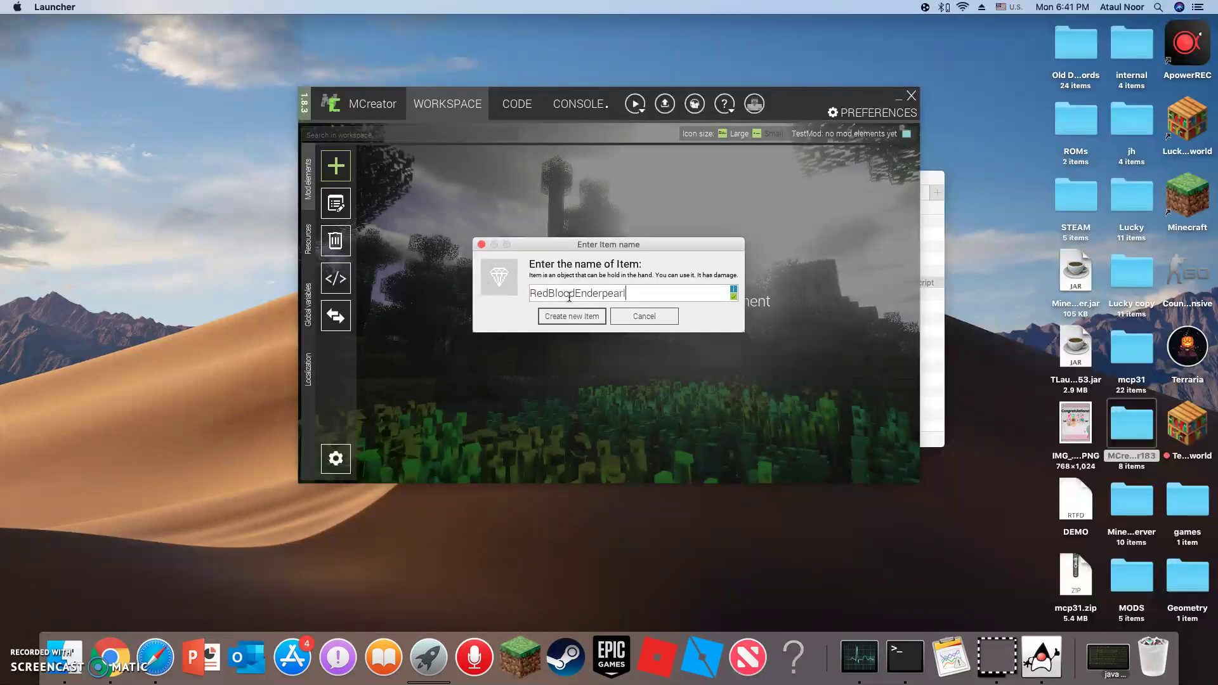
click(571, 316)
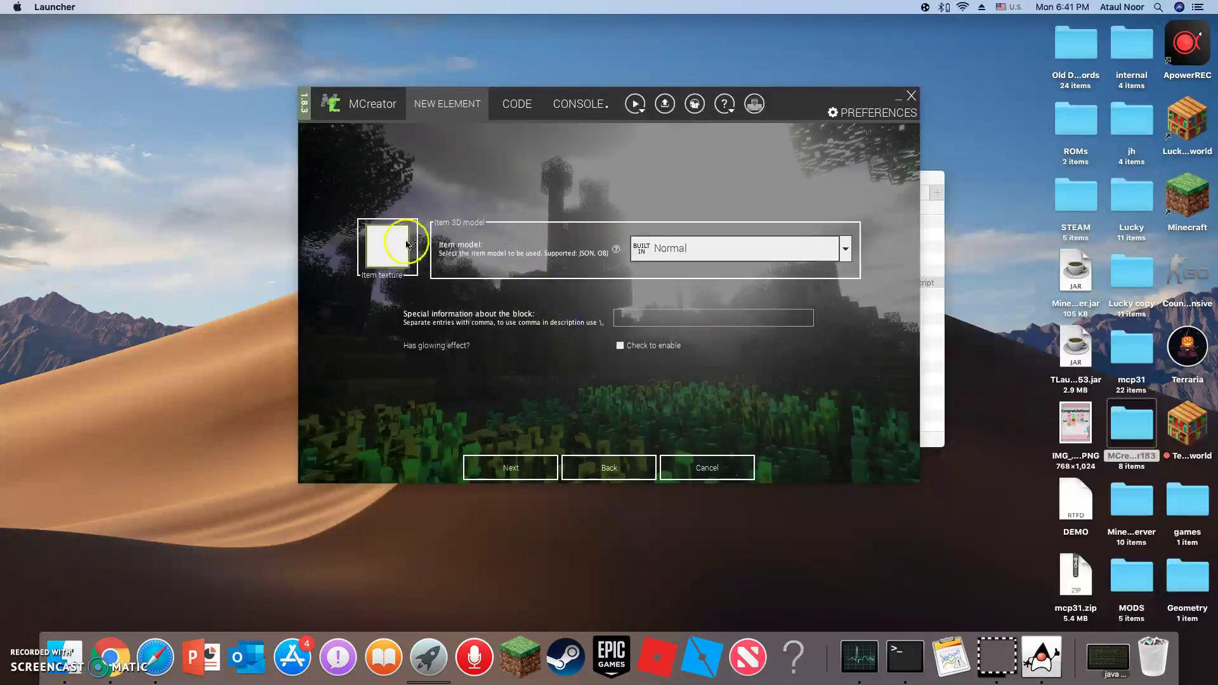
Step: Give the item the crimson pearl texture, the special information "It glows alot" and the glowing effect
click(391, 247)
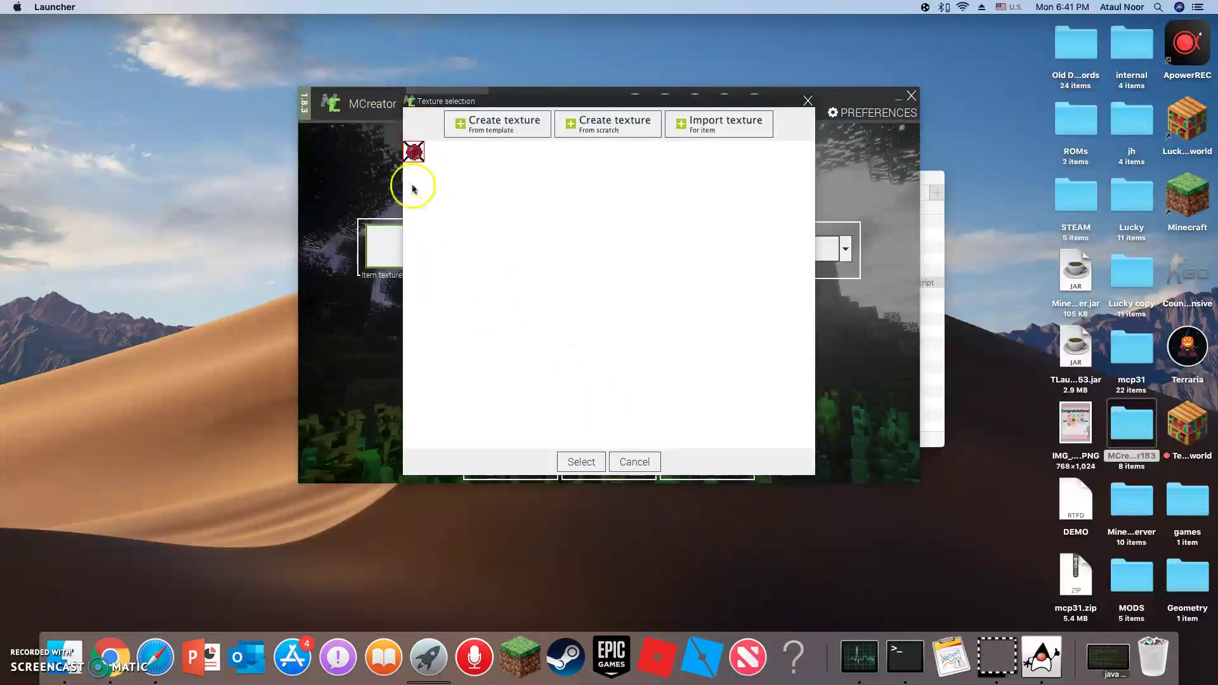
click(582, 462)
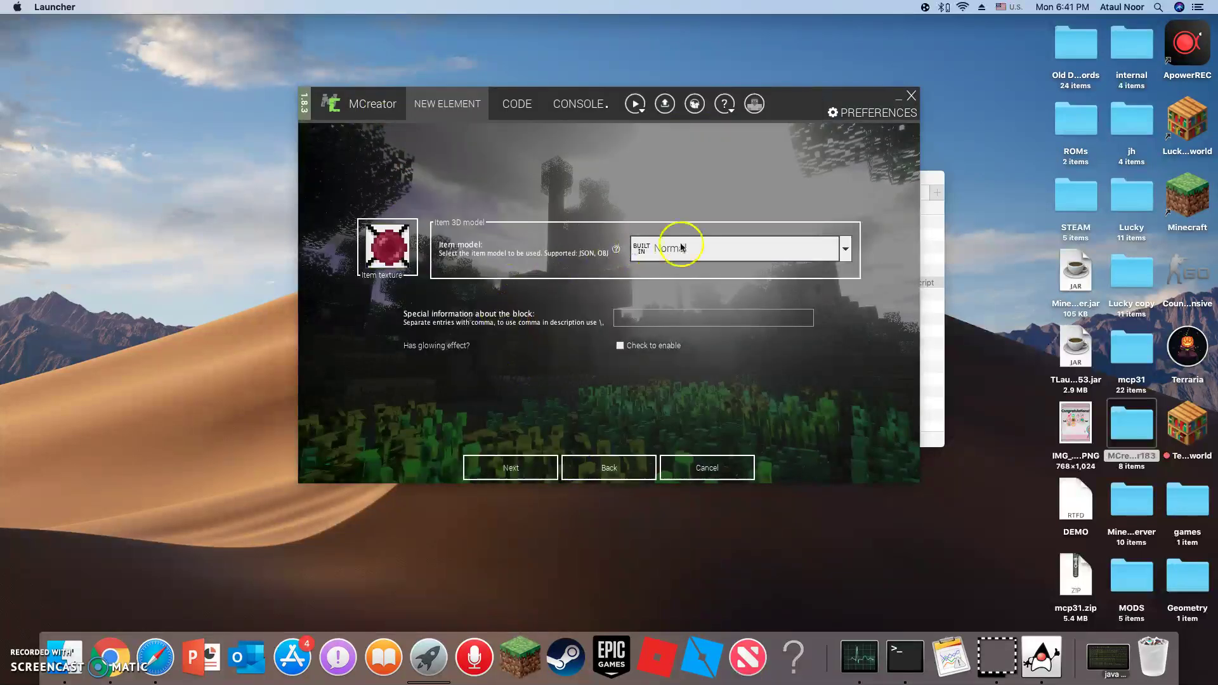
click(698, 315)
text(glows alot)
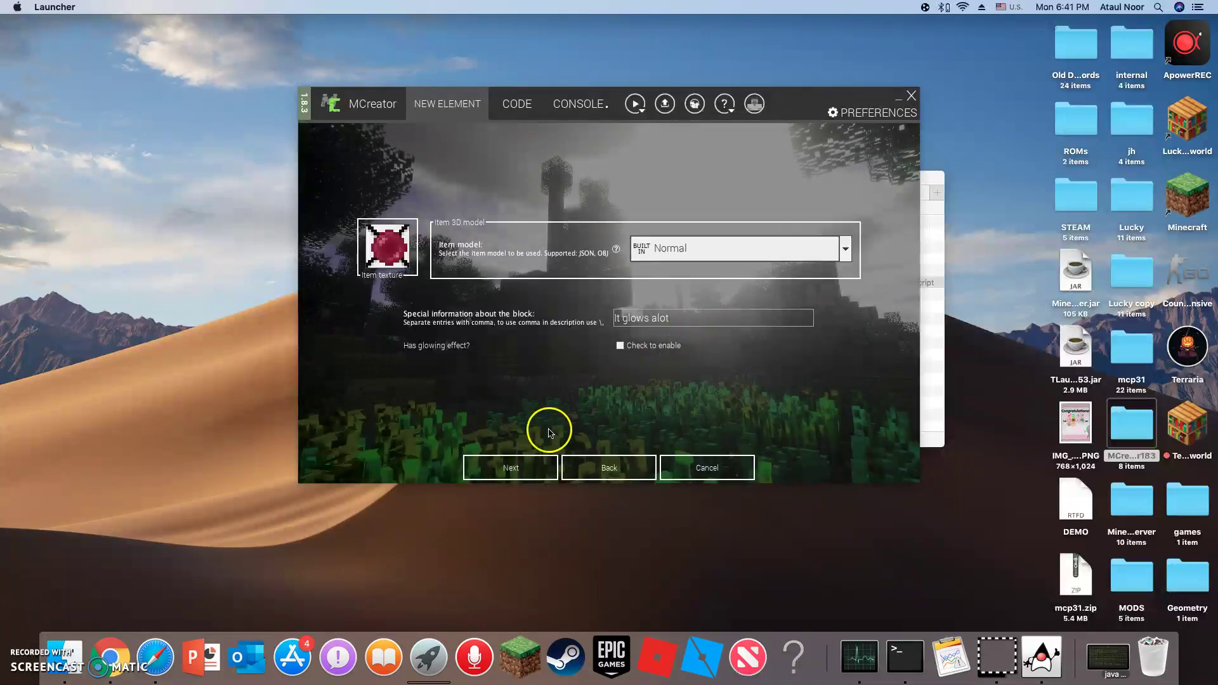
click(617, 347)
click(516, 468)
Step: Set the item's GUI name to Red Blood Enderpearl, its creative tab to CreativeTabs.MATERIALS and its max stack size to 16
click(752, 148)
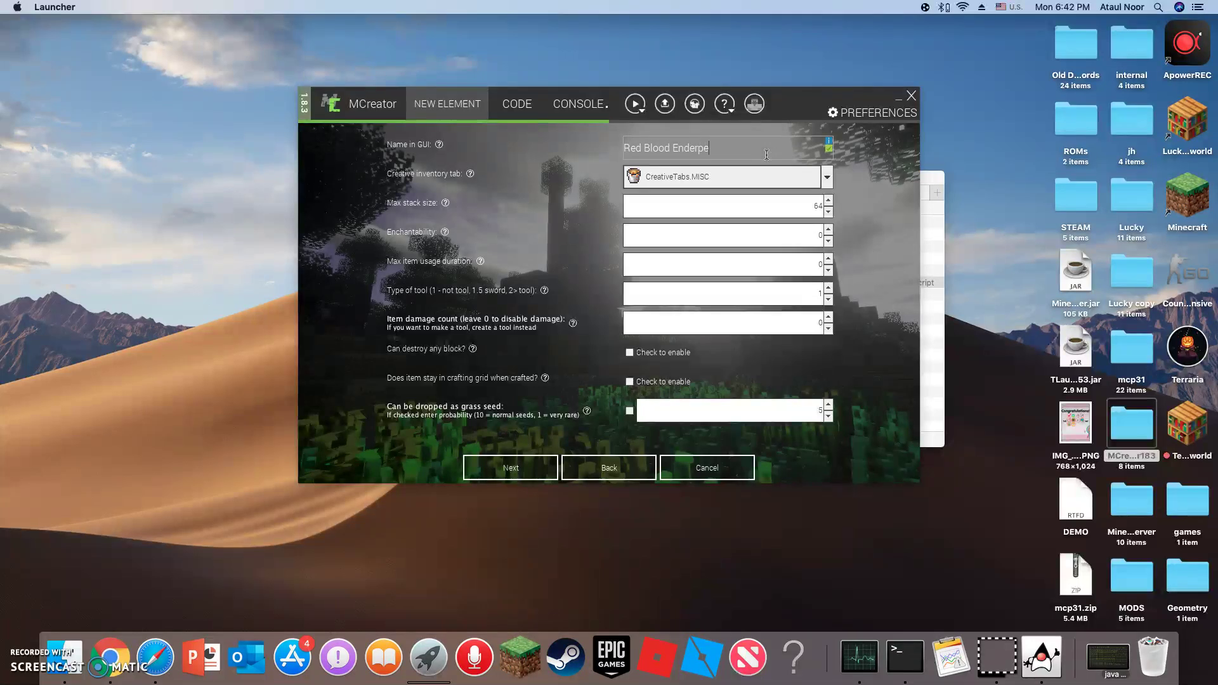
click(826, 177)
click(695, 315)
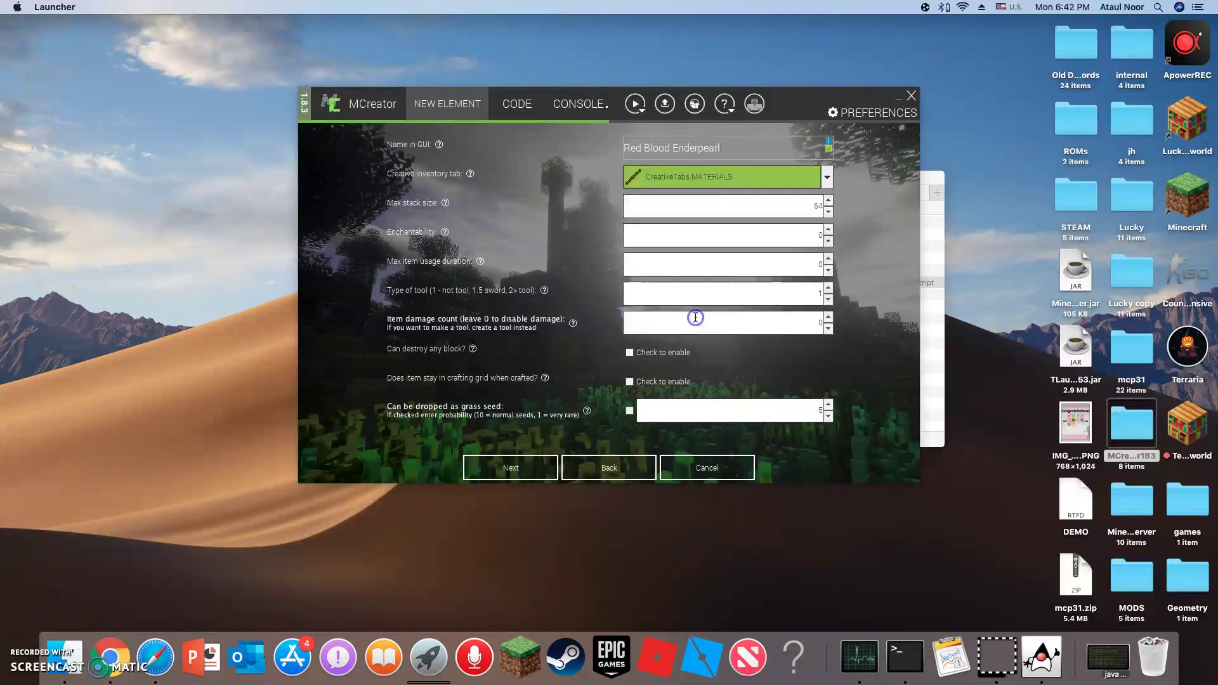
click(800, 235)
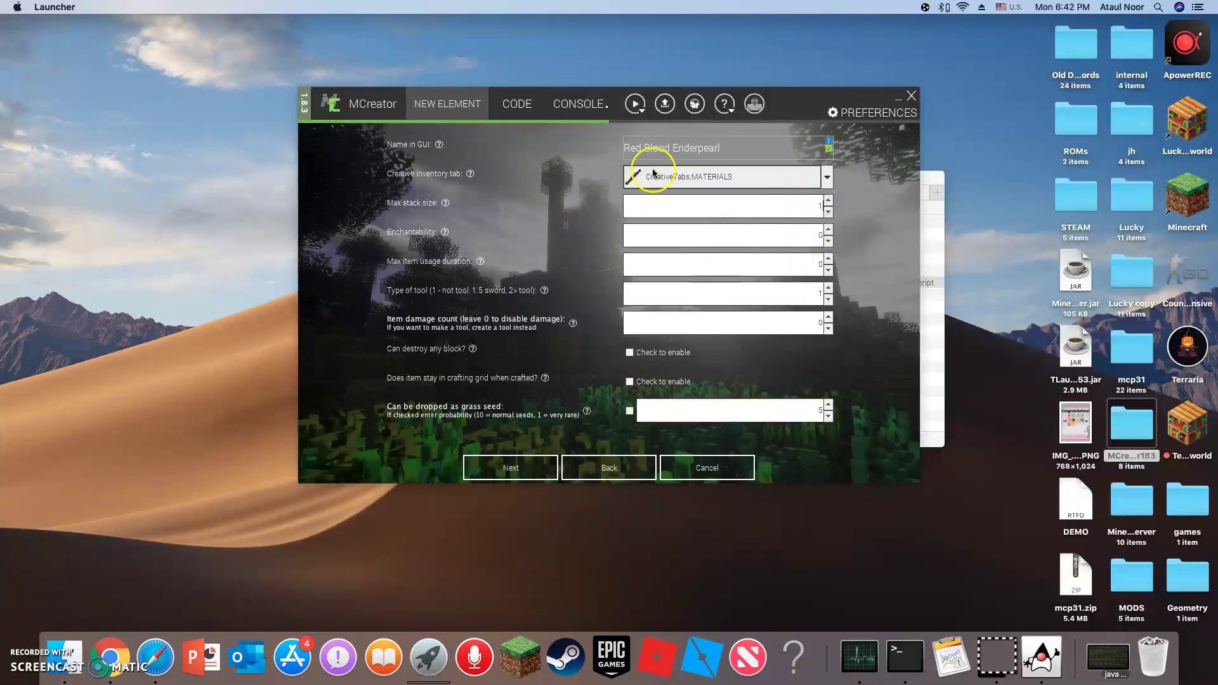
click(801, 236)
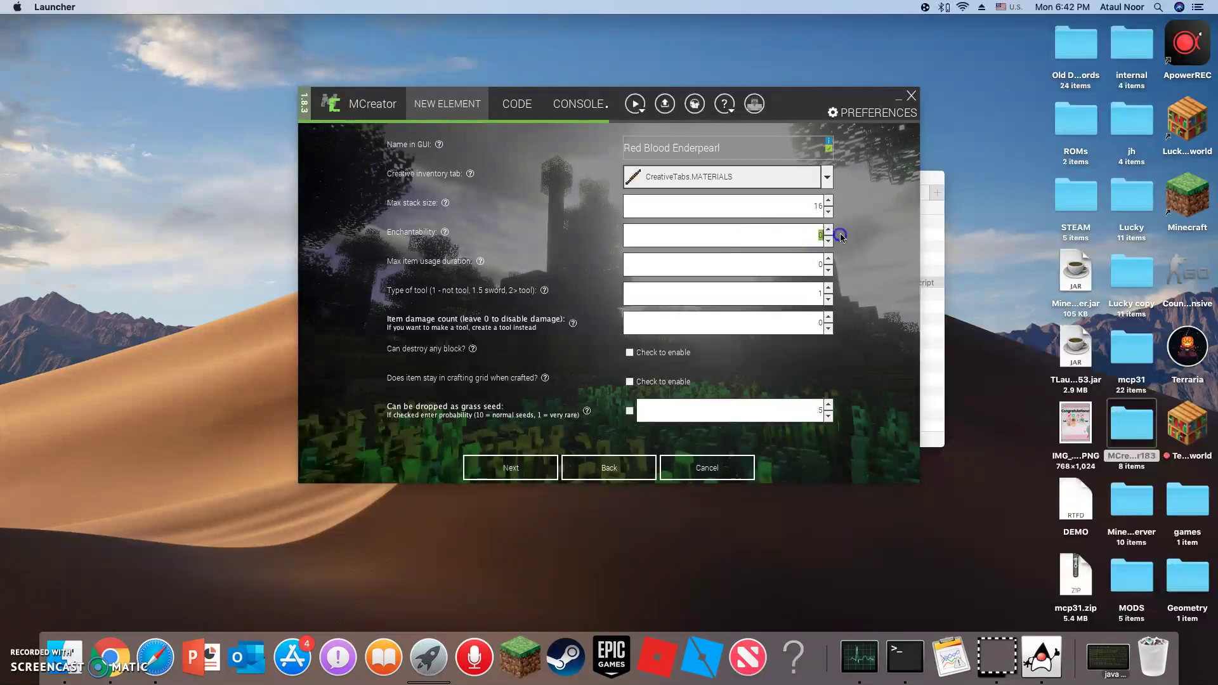
Step: Allow the item to destroy any block and finish creating the item element
click(807, 290)
click(805, 325)
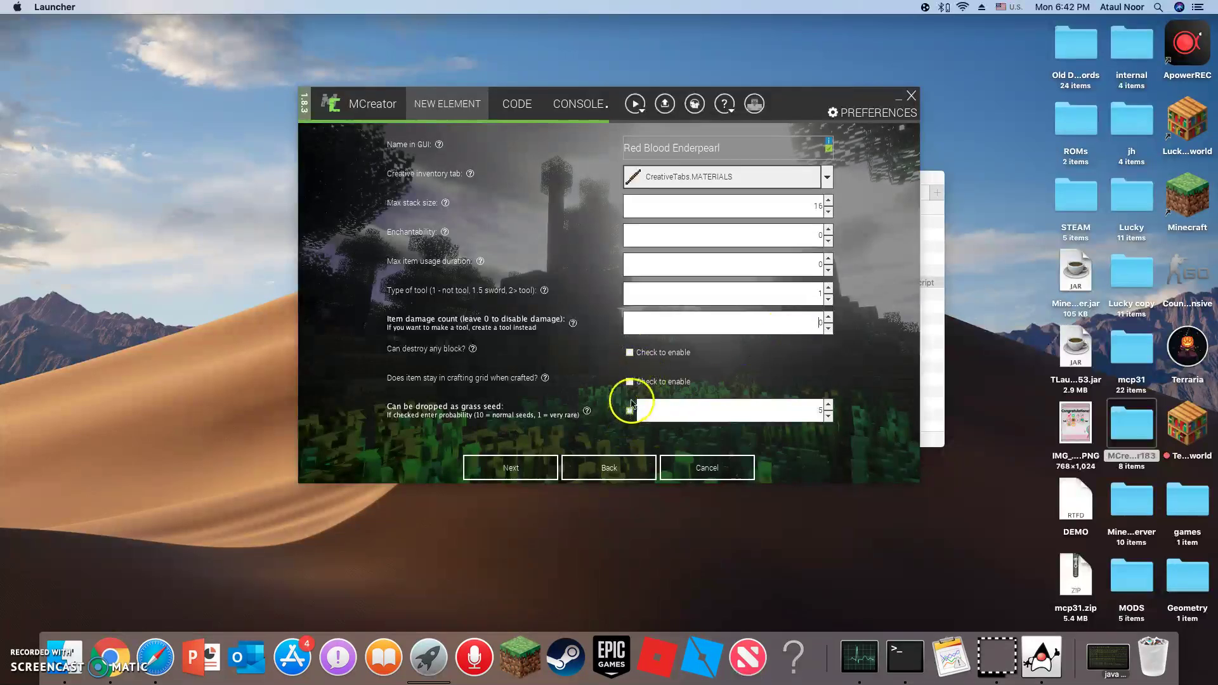
click(629, 353)
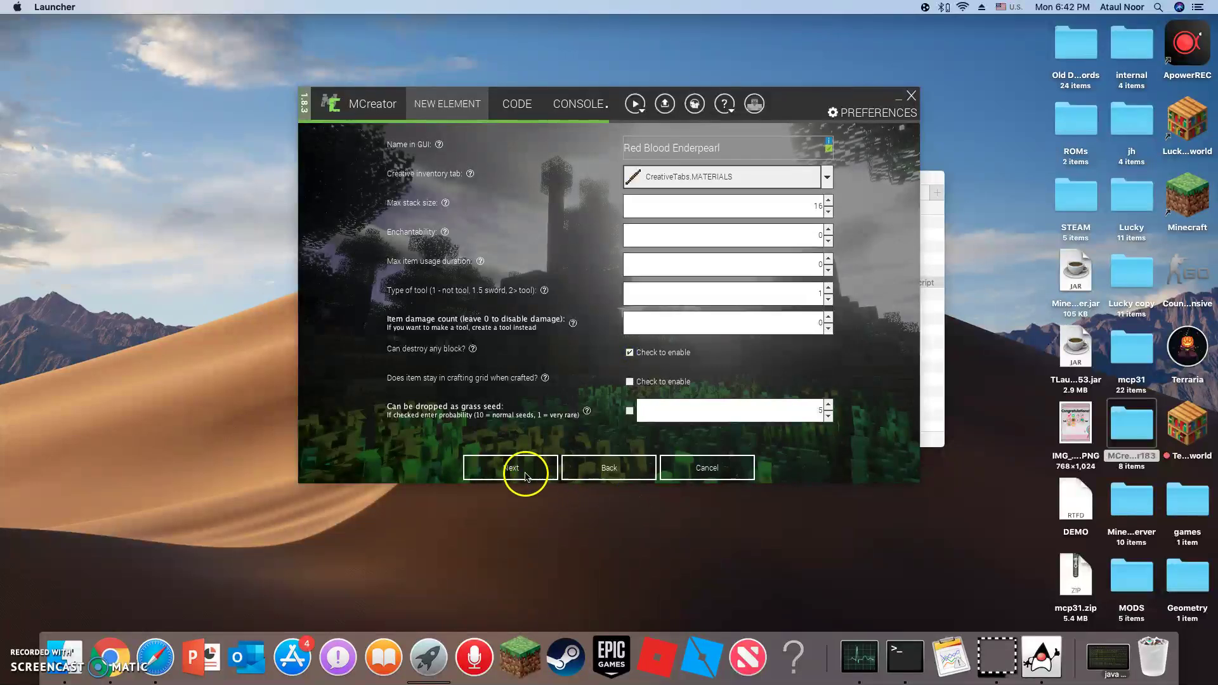
click(525, 476)
click(529, 468)
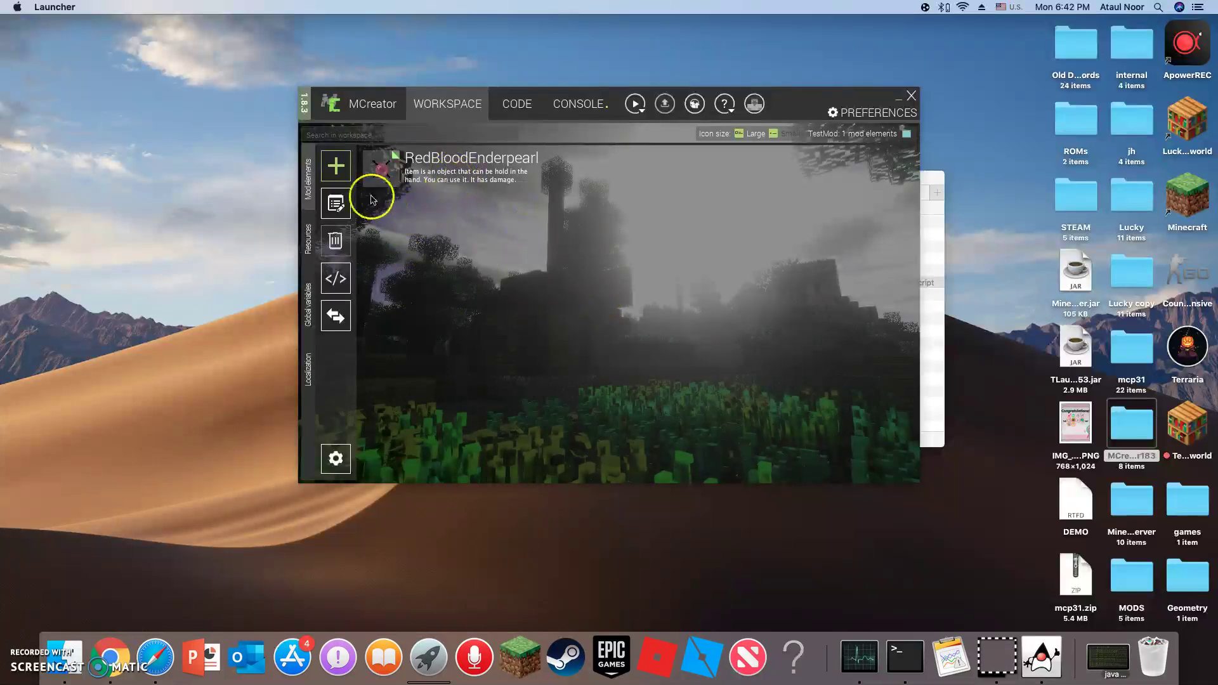
Step: Create a new Recipe mod element with a name starting with RedBloodC
click(340, 165)
scroll(402, 298, down, 5)
click(416, 426)
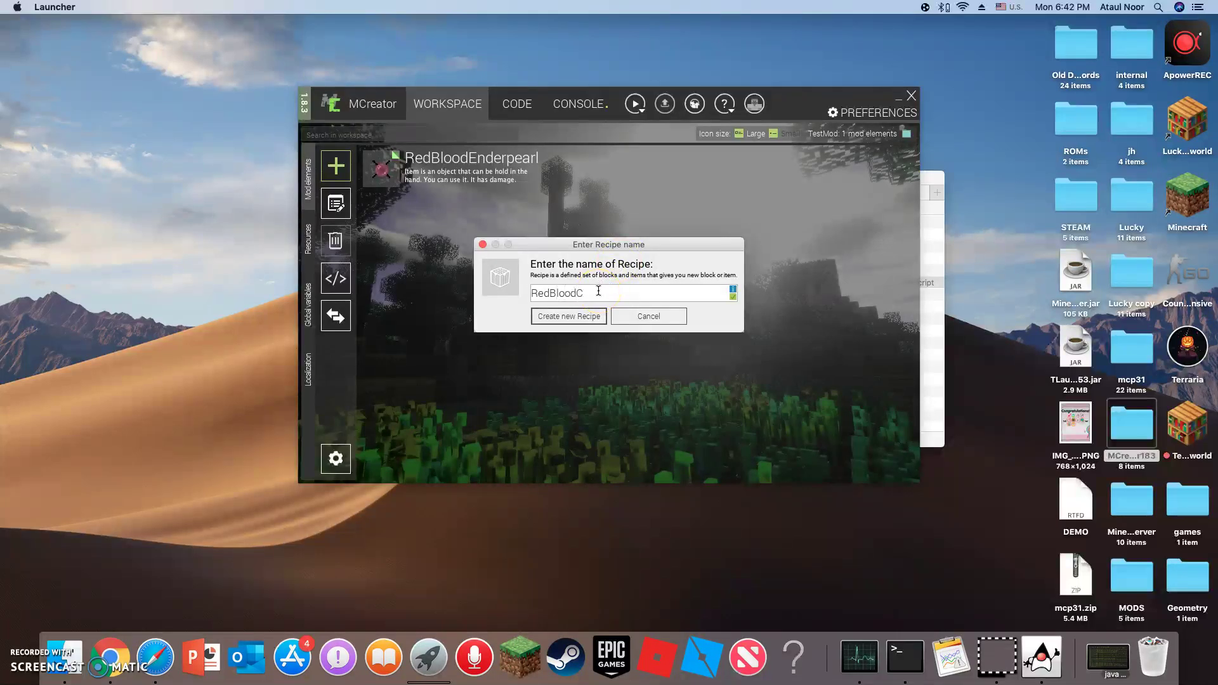
click(591, 315)
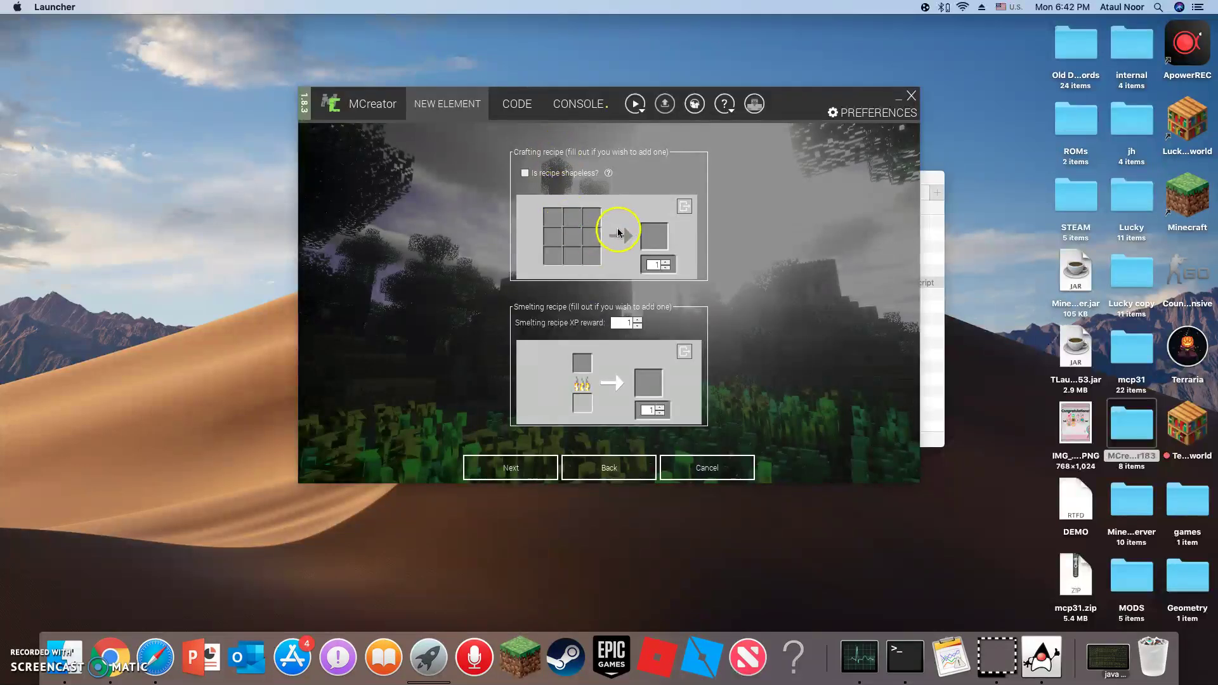
Step: Set the crafting recipe's output to the custom RedBloodEnderpearl item
click(654, 236)
click(838, 168)
click(656, 239)
click(698, 206)
click(384, 229)
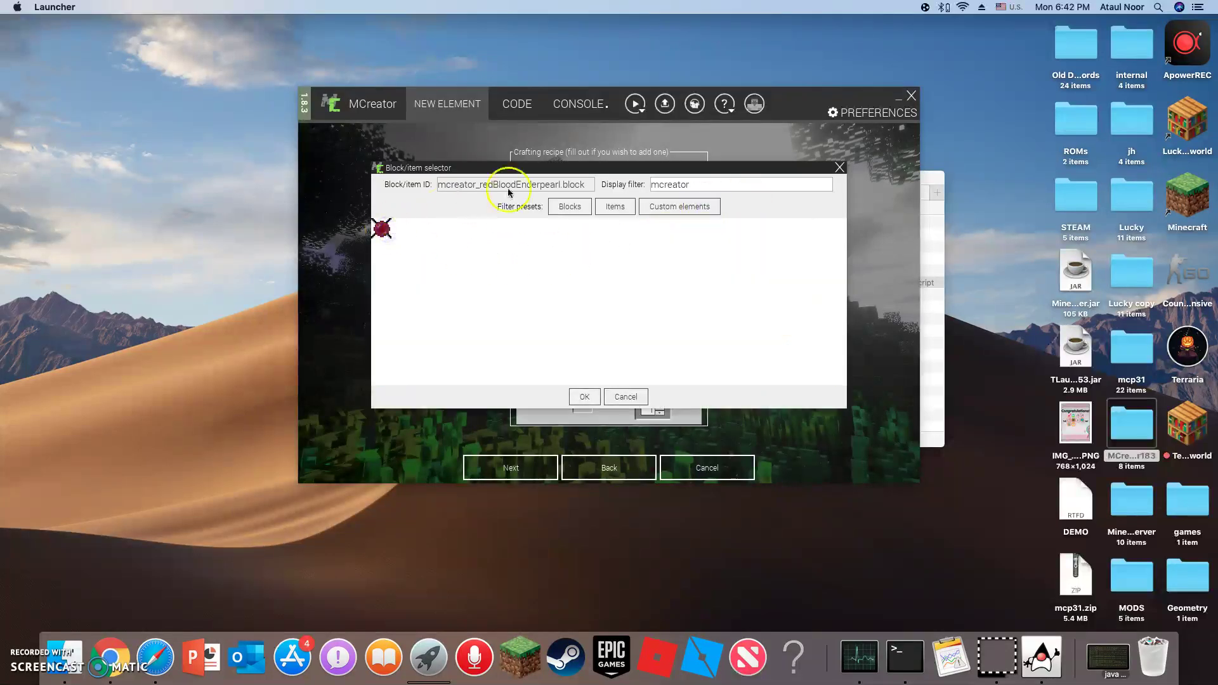
click(583, 395)
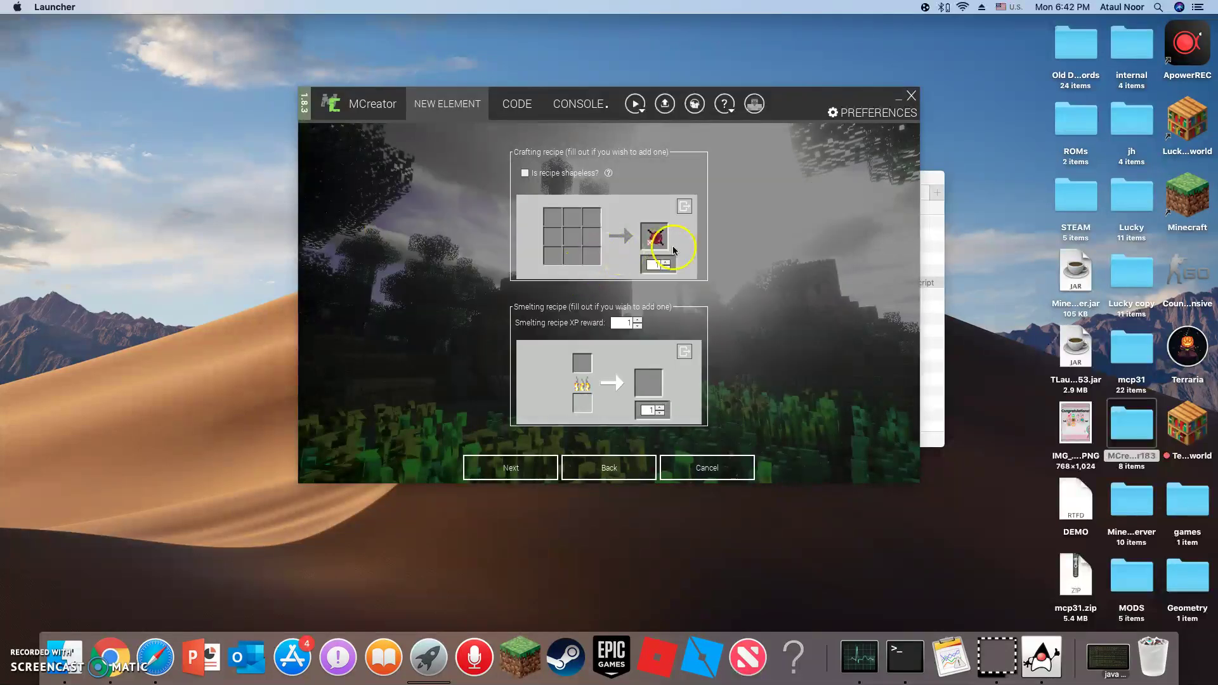
Step: Place a stick in the two upper corner slots of the crafting grid
click(554, 218)
click(620, 213)
click(721, 251)
click(583, 396)
click(589, 235)
click(625, 397)
click(590, 222)
click(614, 206)
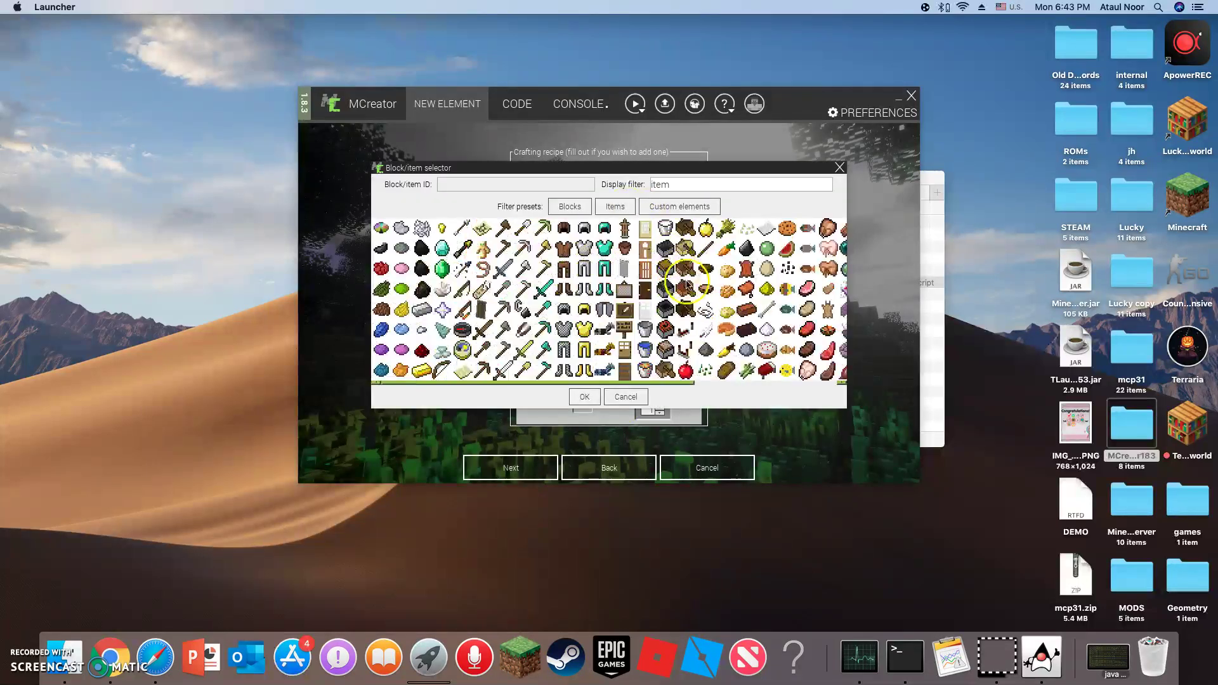
click(709, 254)
click(583, 395)
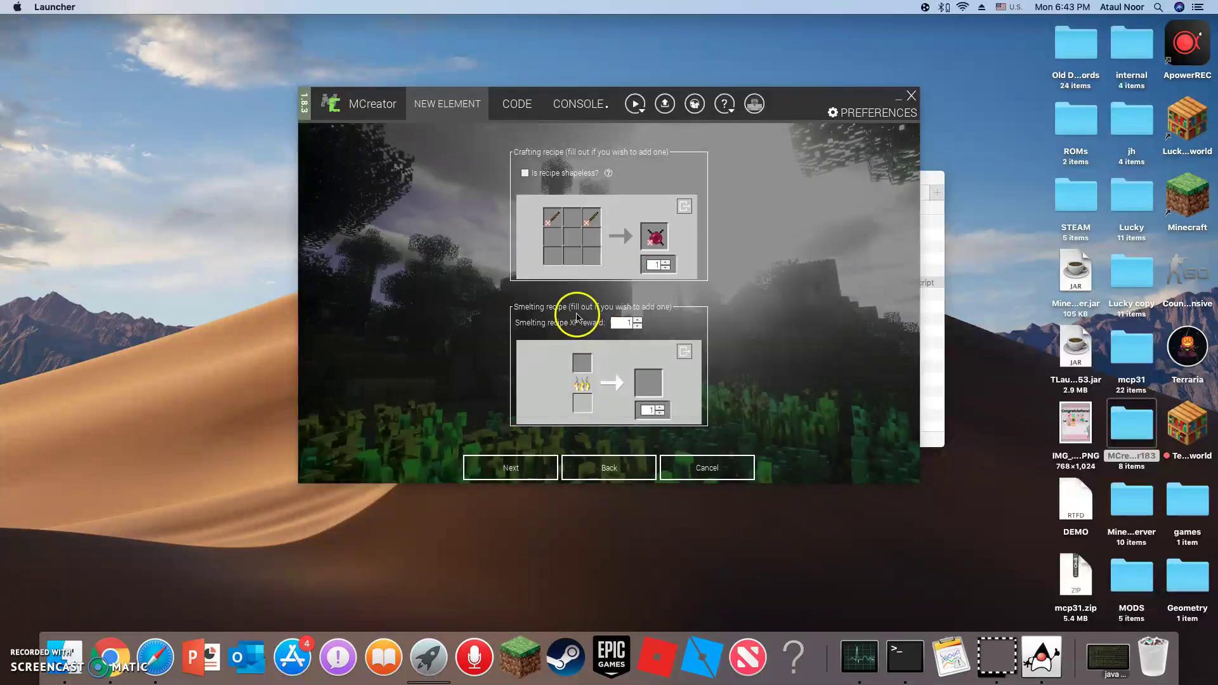
Step: Place a stick in the two lower corner slots of the crafting grid
click(589, 252)
click(615, 206)
click(705, 247)
click(584, 397)
click(547, 252)
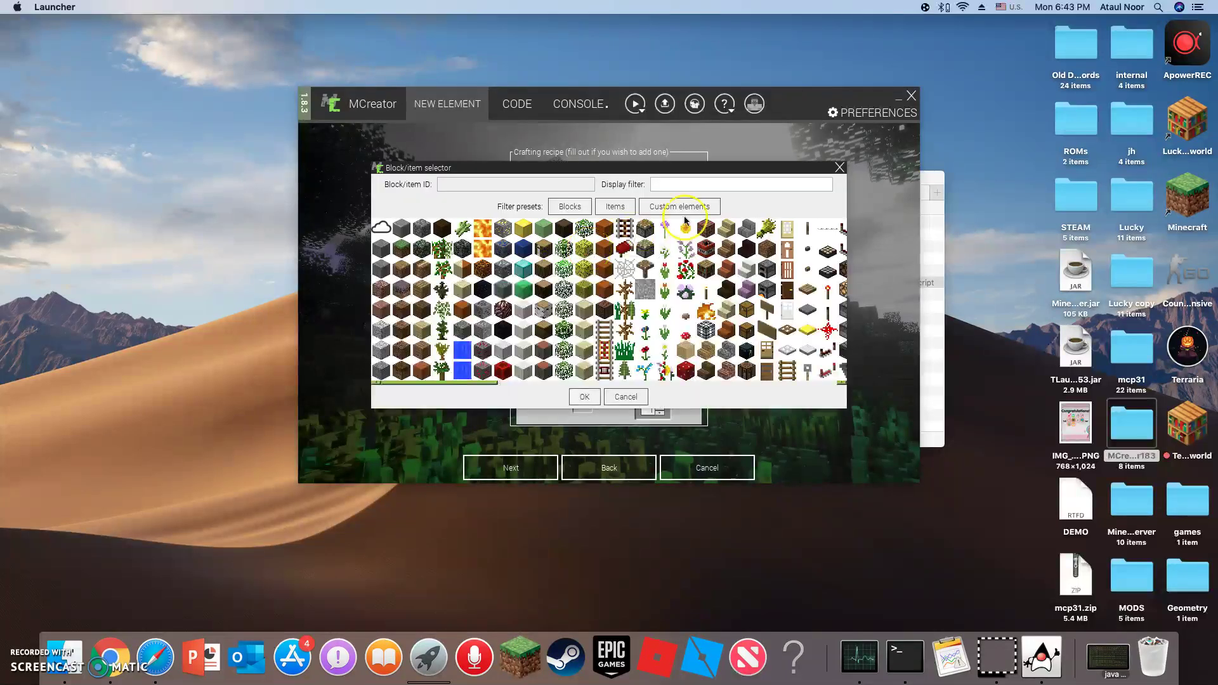
click(615, 206)
click(705, 248)
click(585, 396)
Step: Place an Ender Pearl in the centre slot of the crafting grid
click(570, 240)
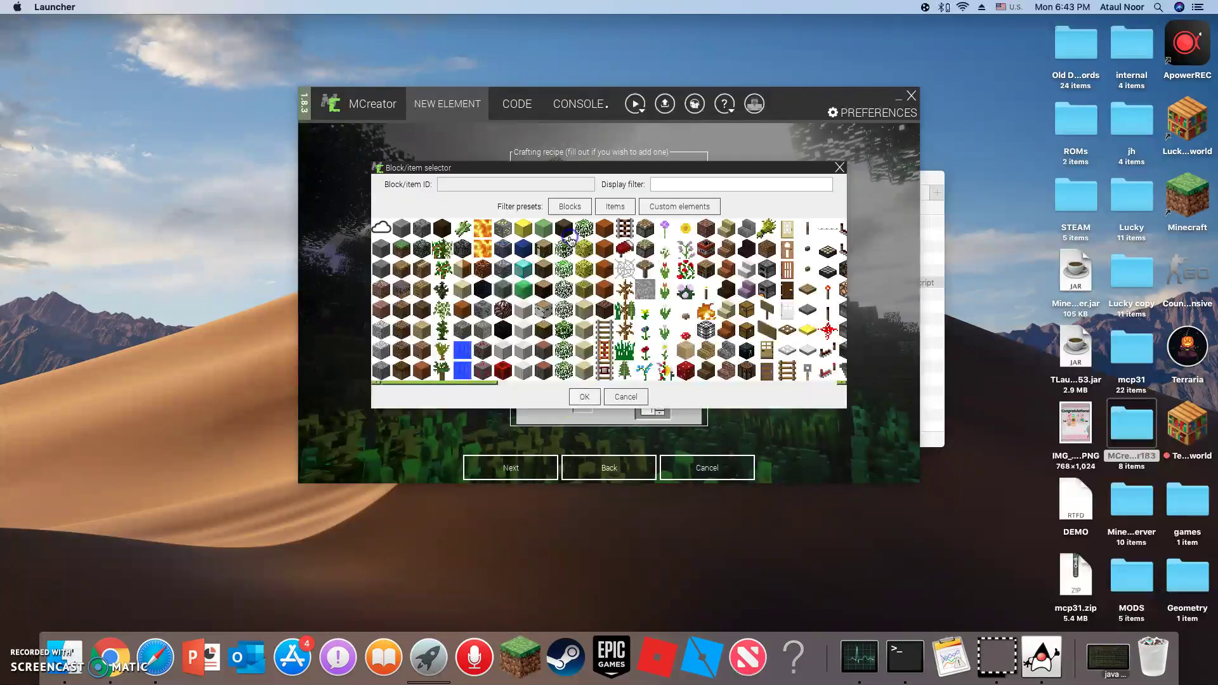
click(614, 206)
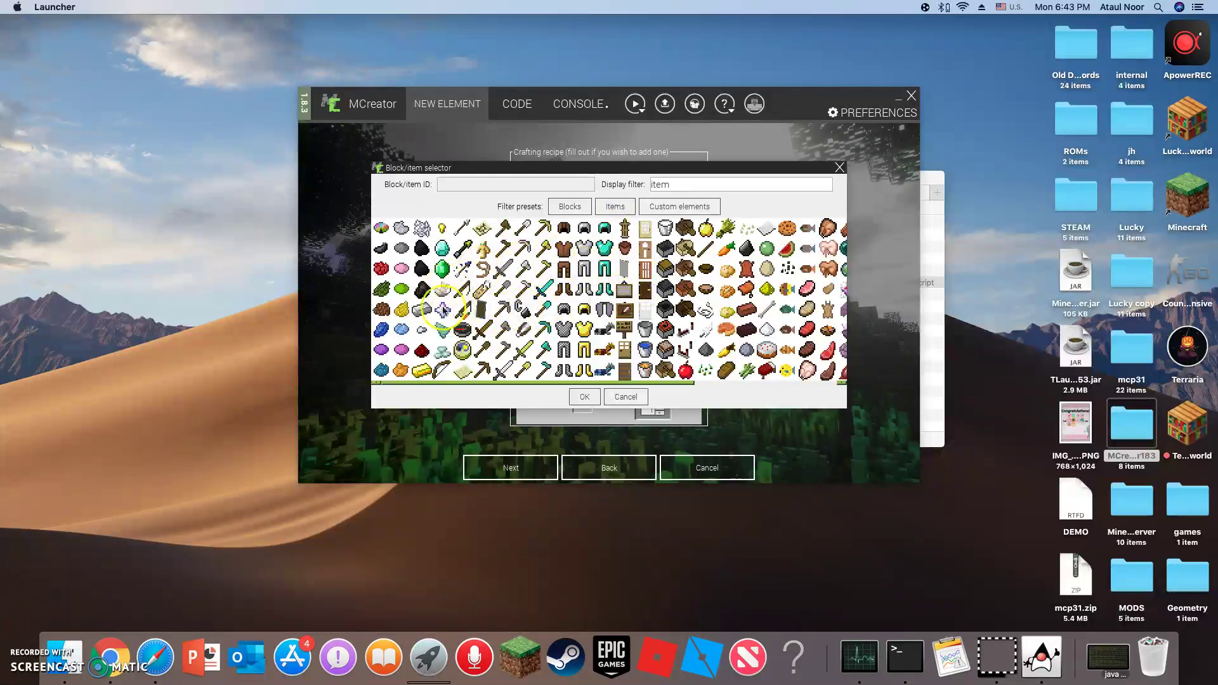
scroll(535, 289, right, 5)
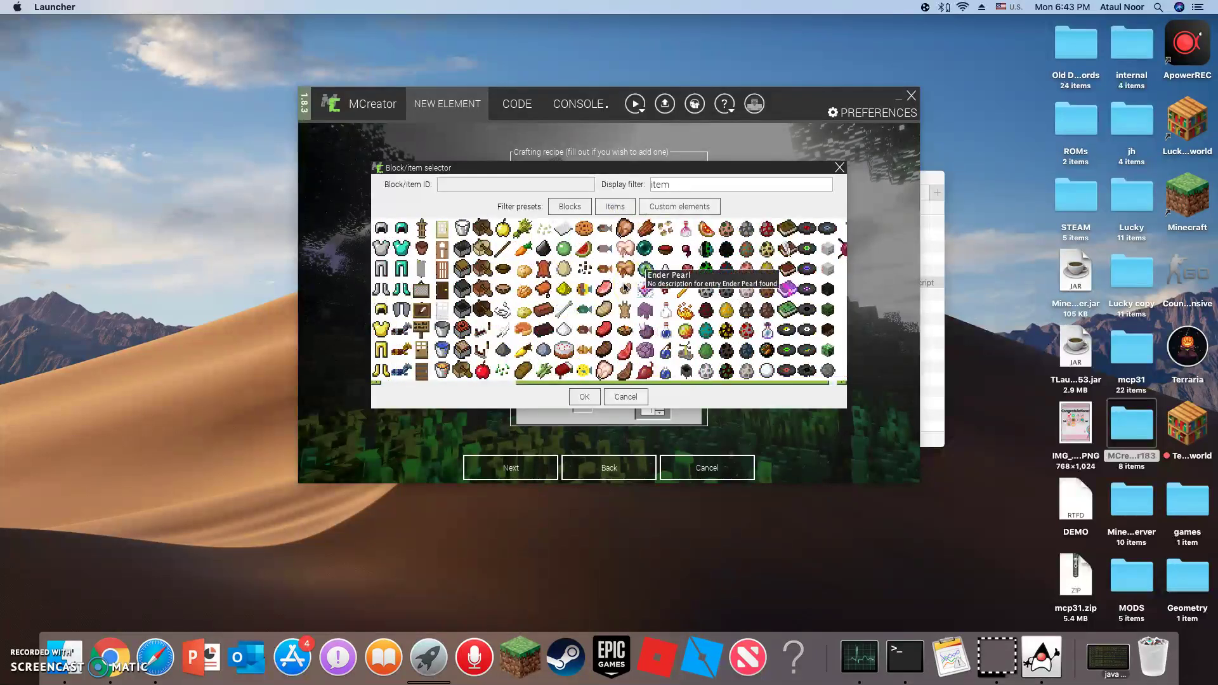
click(644, 249)
click(584, 397)
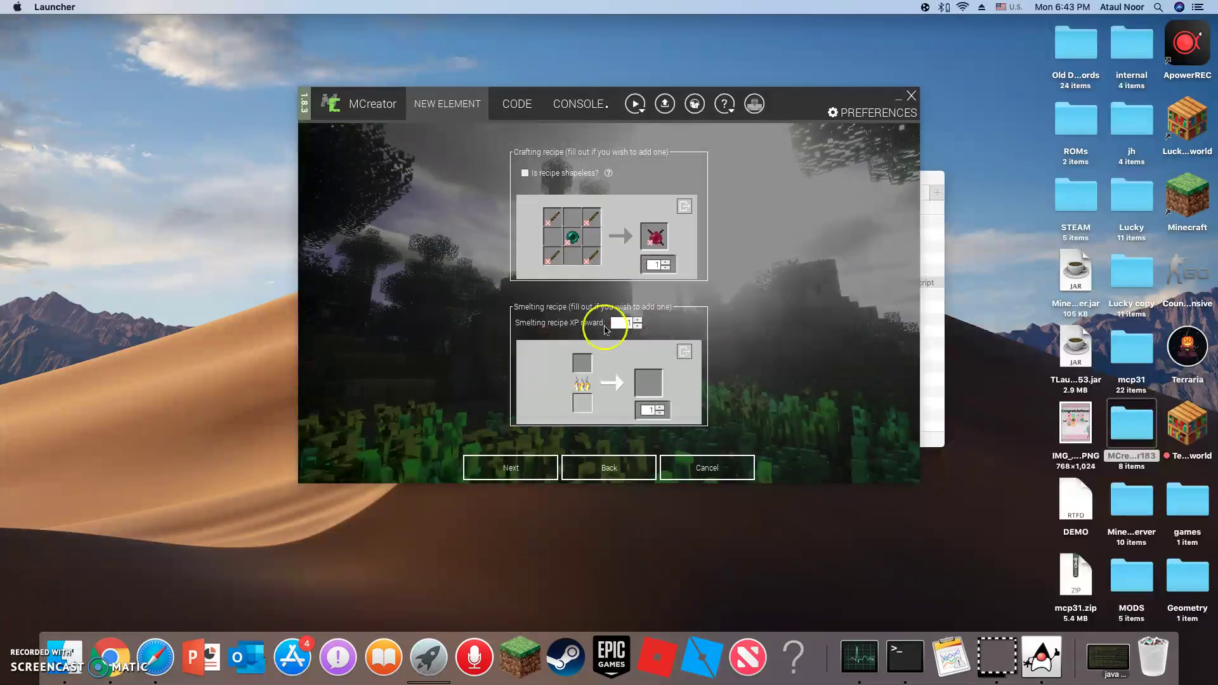
Step: Filter for dye, place the red dye in the crafting grid slot beside the Ender Pearl, and save the recipe element
click(593, 242)
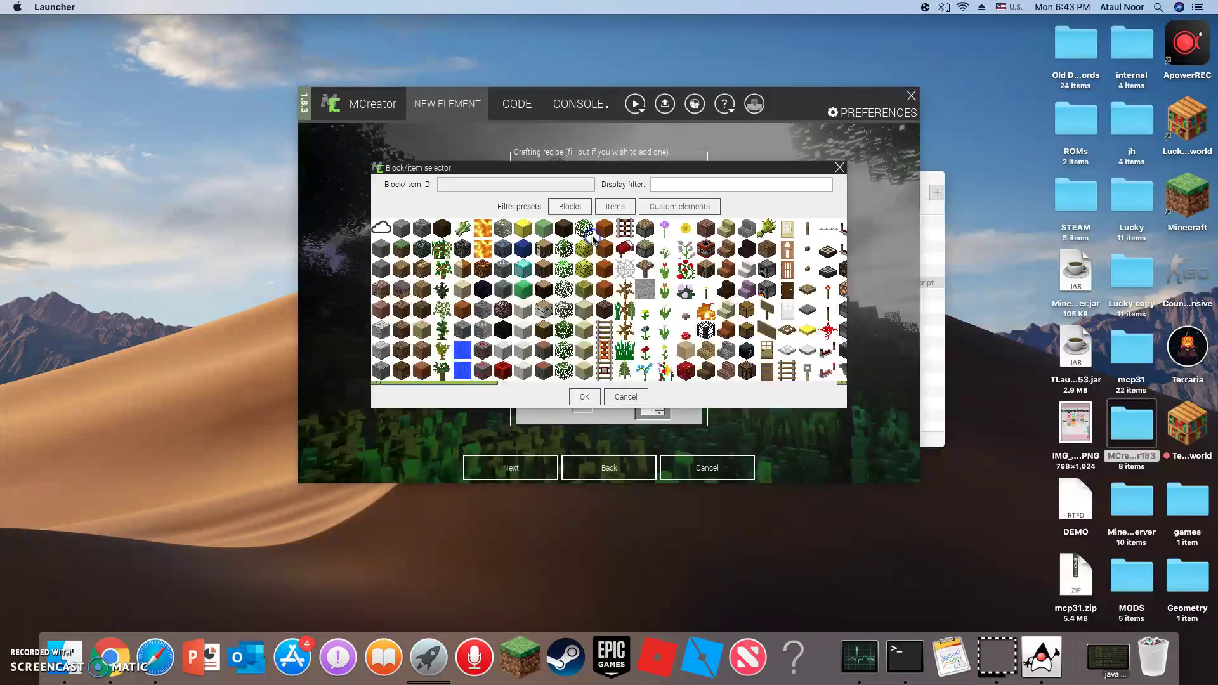
click(692, 184)
text(dye)
click(381, 268)
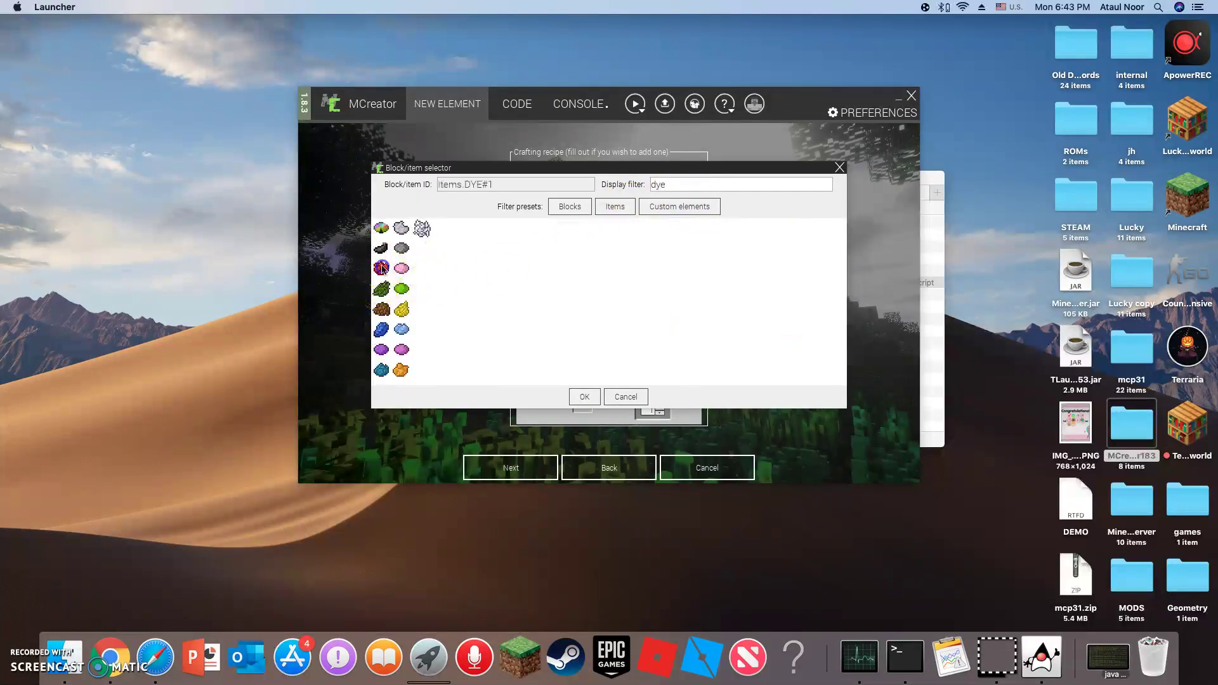
click(584, 396)
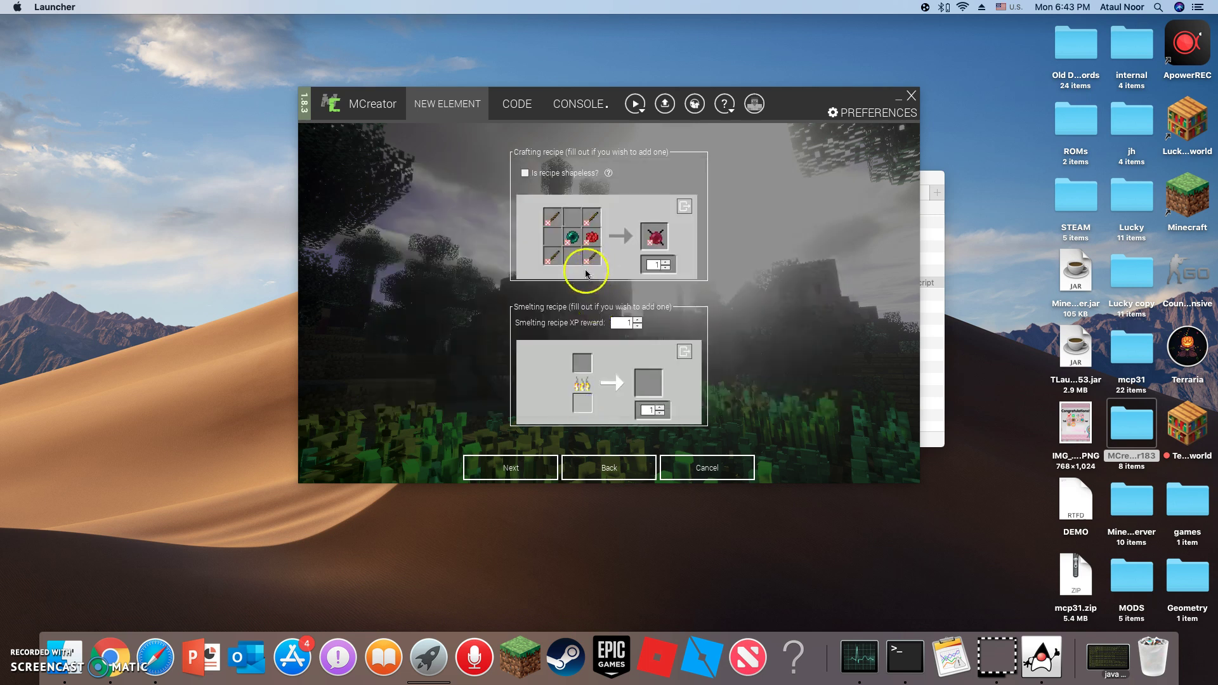
click(539, 477)
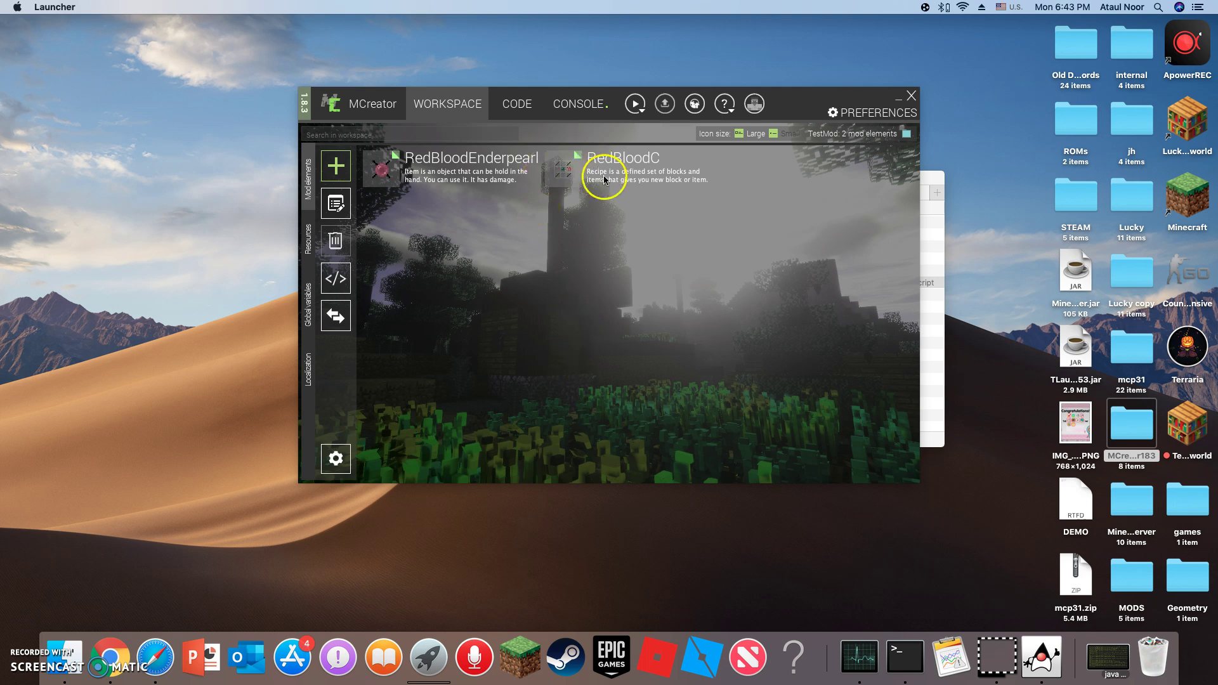